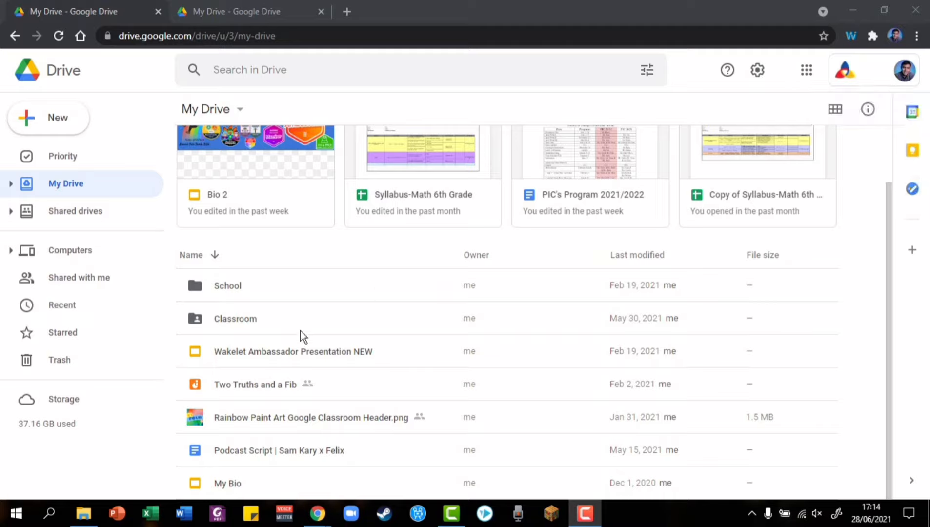
Examine My Drive in both accounts, checking the School and Classroom folders and the loose files in the first one
left_click(244, 10)
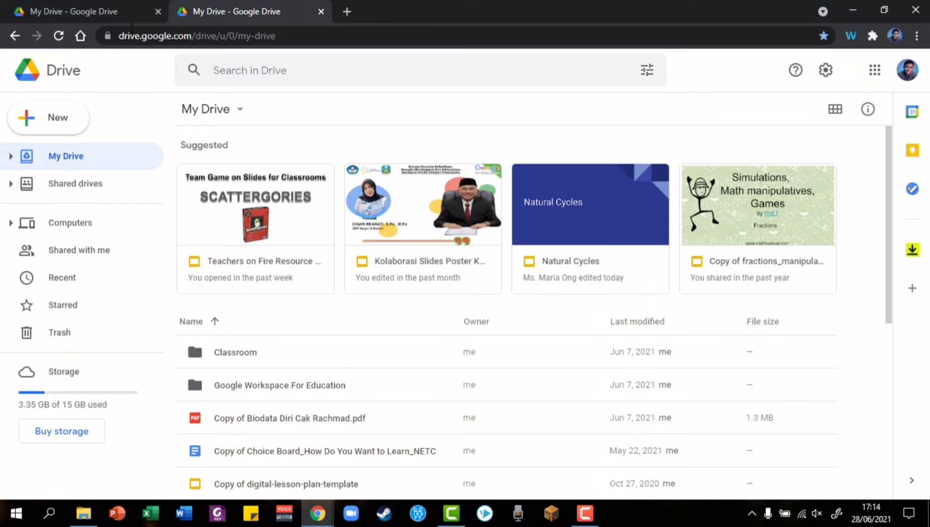
left_click(117, 2)
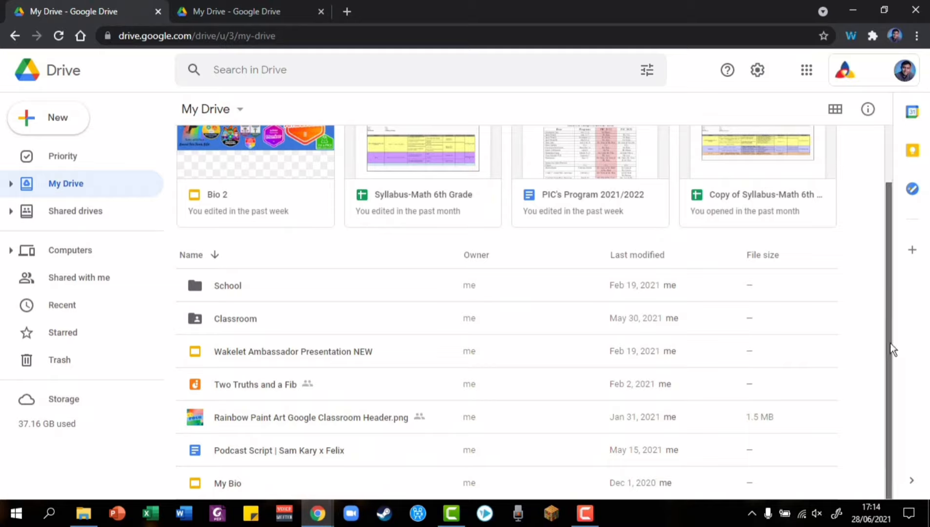
left_click(219, 288)
left_click(235, 326)
left_click(234, 294)
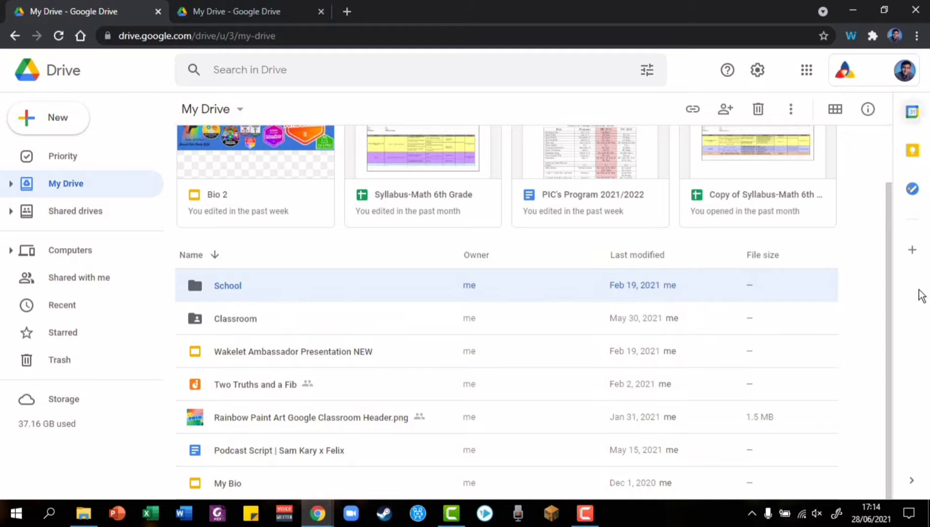
left_click(880, 298)
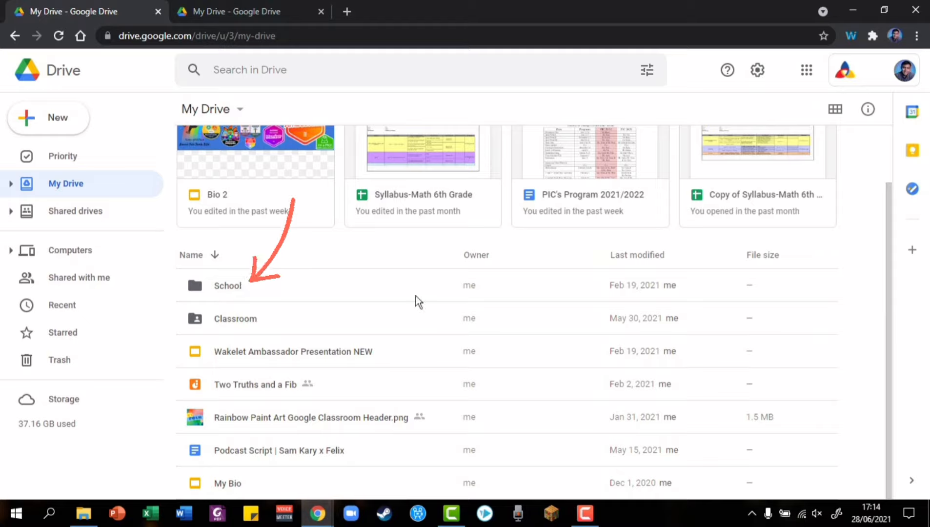
left_click(251, 354)
left_click(240, 388)
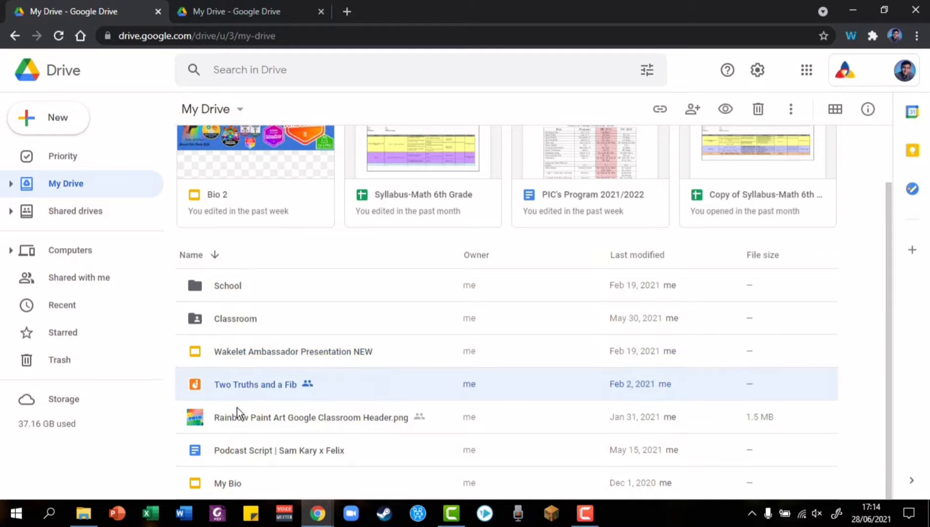
left_click(238, 419)
left_click(229, 457)
left_click(224, 486)
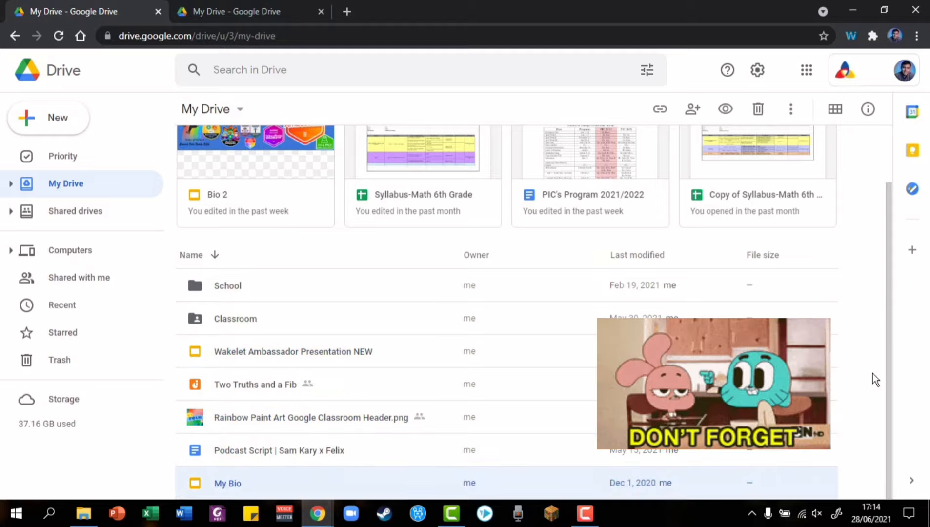
left_click(872, 308)
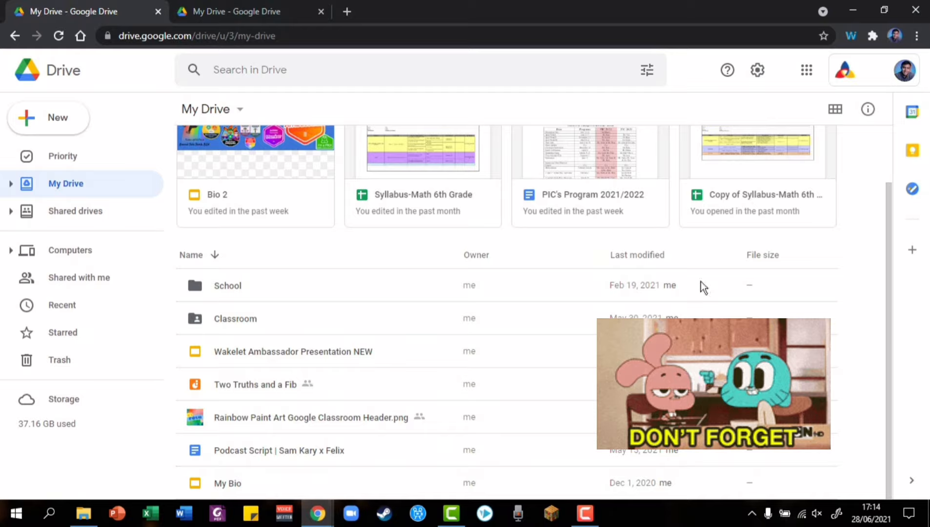
left_click(241, 359)
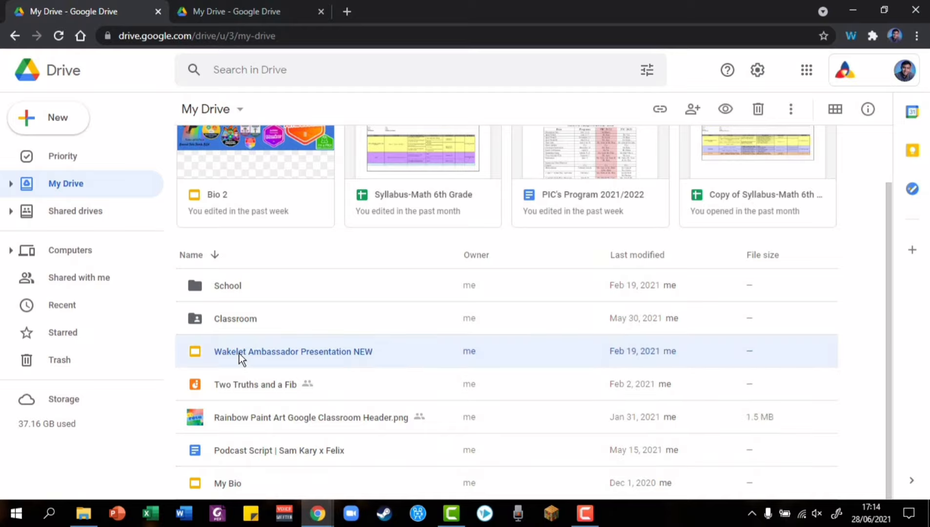
right_click(241, 359)
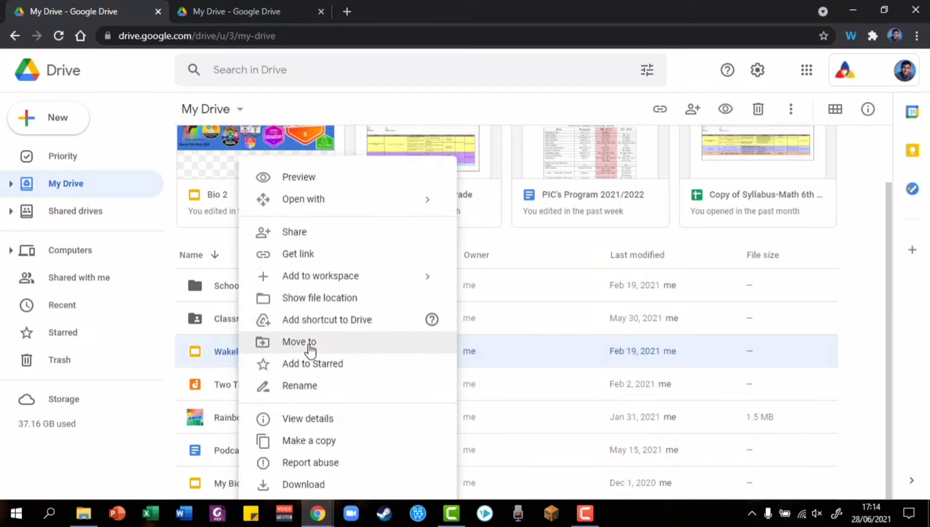
left_click(872, 326)
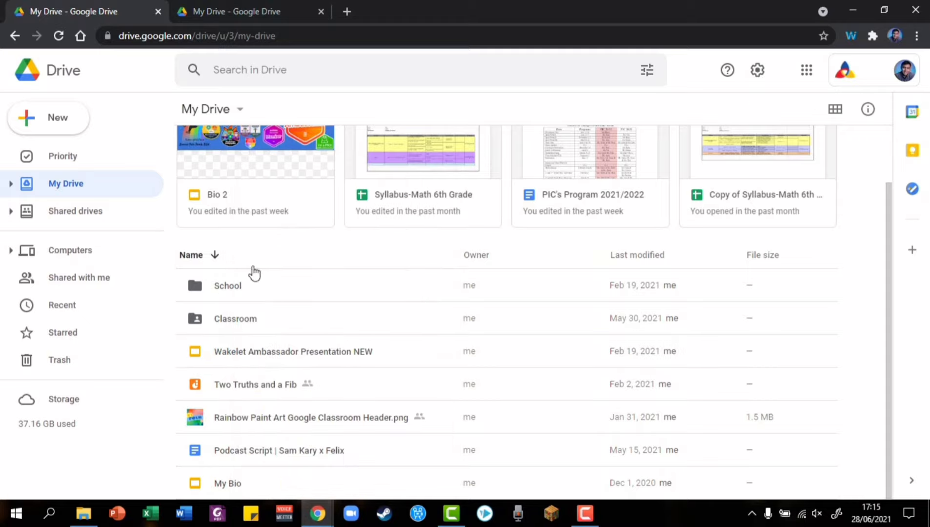
left_click(230, 356)
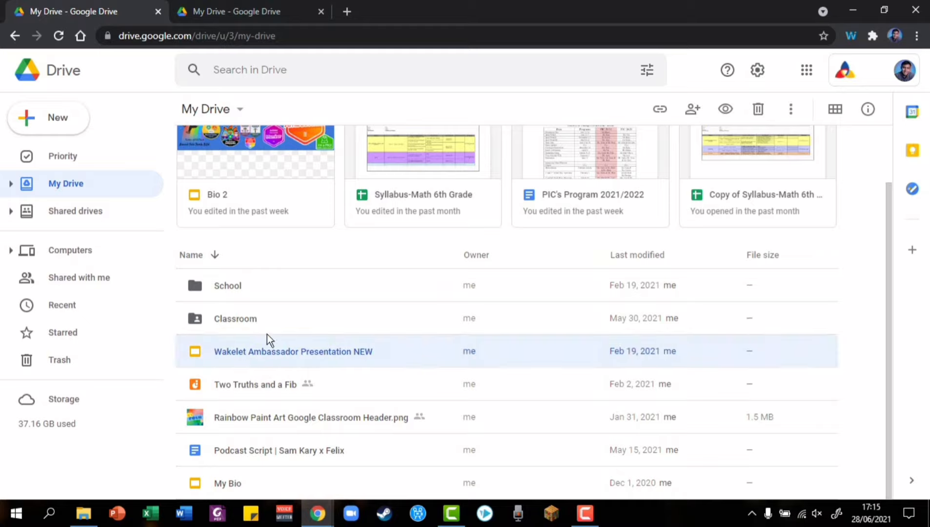
left_click_drag(266, 336, 234, 350)
left_click(875, 359)
Select all five loose files below the Classroom folder with a selection box, and clear the selection
left_click_drag(853, 380, 714, 339)
left_click_drag(866, 348, 463, 489)
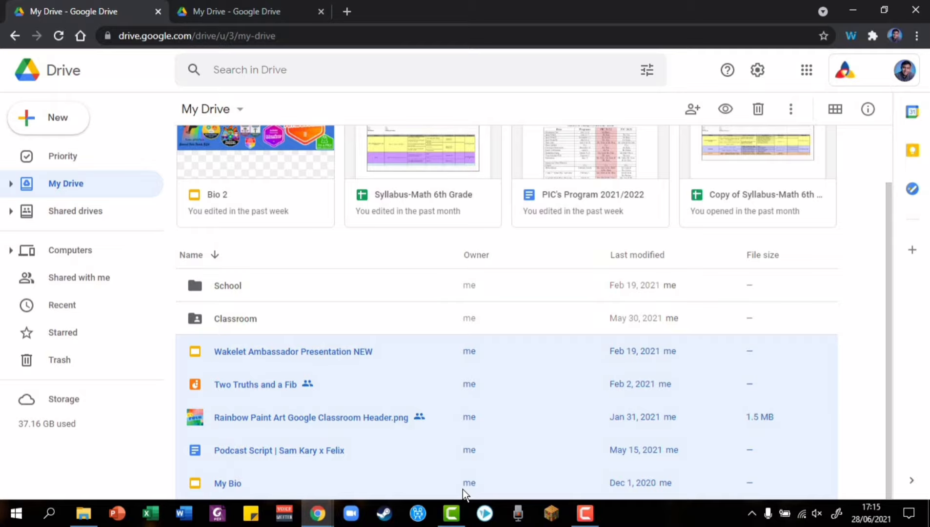
mouse_move(227, 347)
left_mouse_down()
mouse_move(218, 326)
mouse_move(224, 287)
mouse_move(215, 352)
left_mouse_up()
left_click(875, 339)
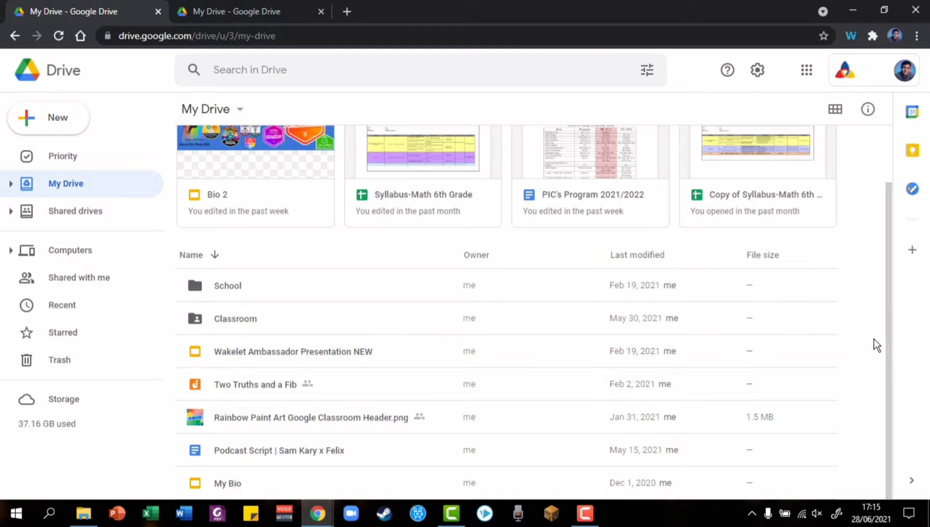
Select only Wakelet Ambassador Presentation NEW, Rainbow Paint Art Google Classroom Header.png and My Bio, view their available actions, and clear the selection
key("ctrl")
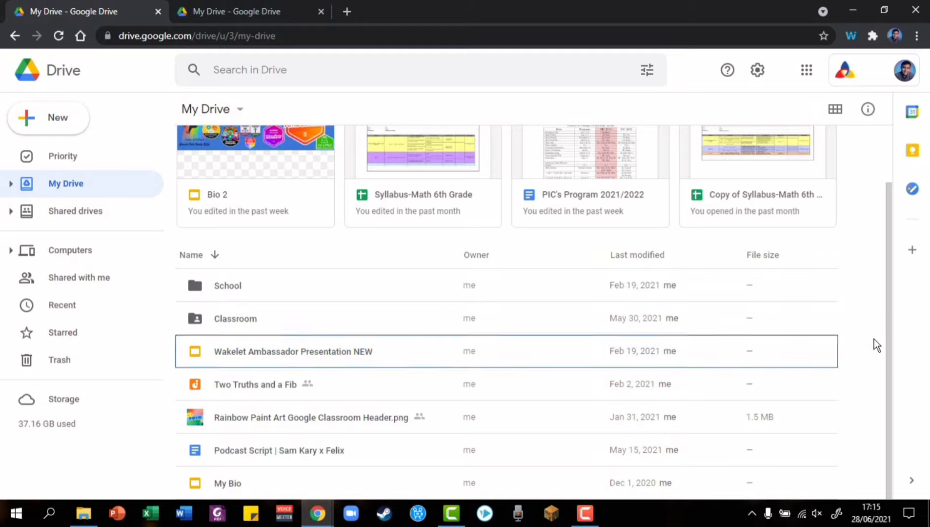
left_click(228, 353, "ctrl")
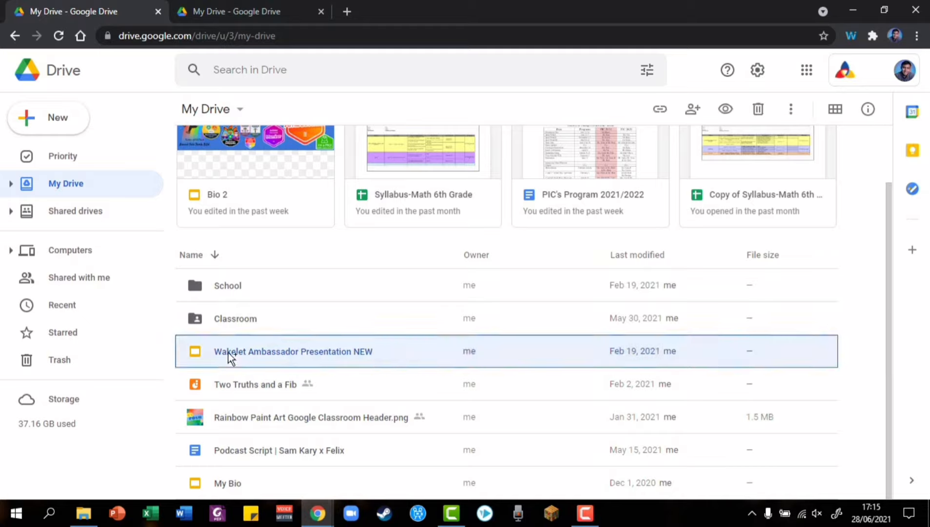
left_click(239, 413, "ctrl")
left_click(247, 482, "ctrl")
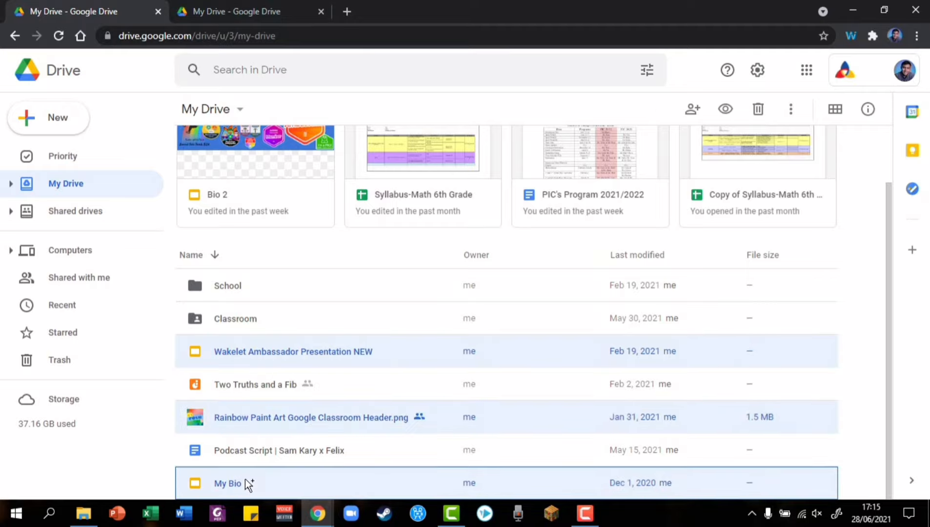
right_click(262, 354)
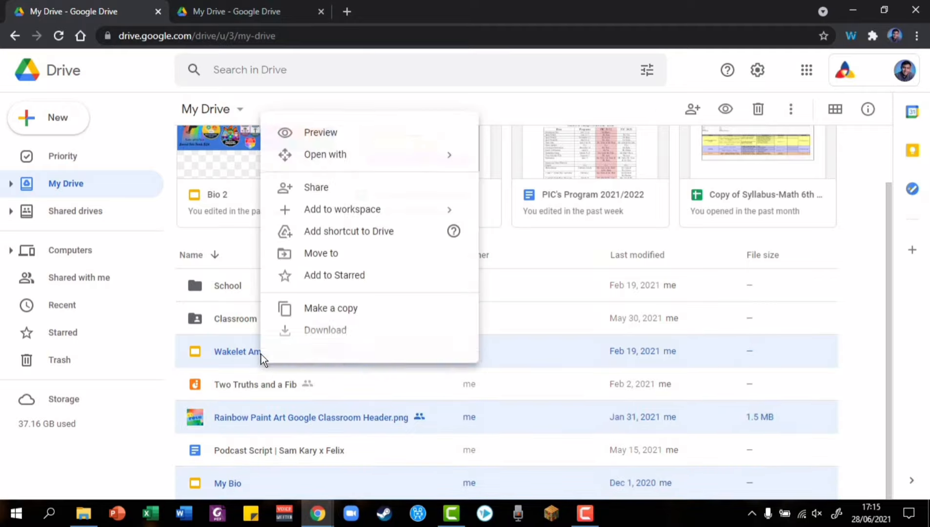
mouse_move(224, 345)
left_mouse_down()
mouse_move(260, 299)
mouse_move(239, 285)
mouse_move(214, 352)
left_mouse_up()
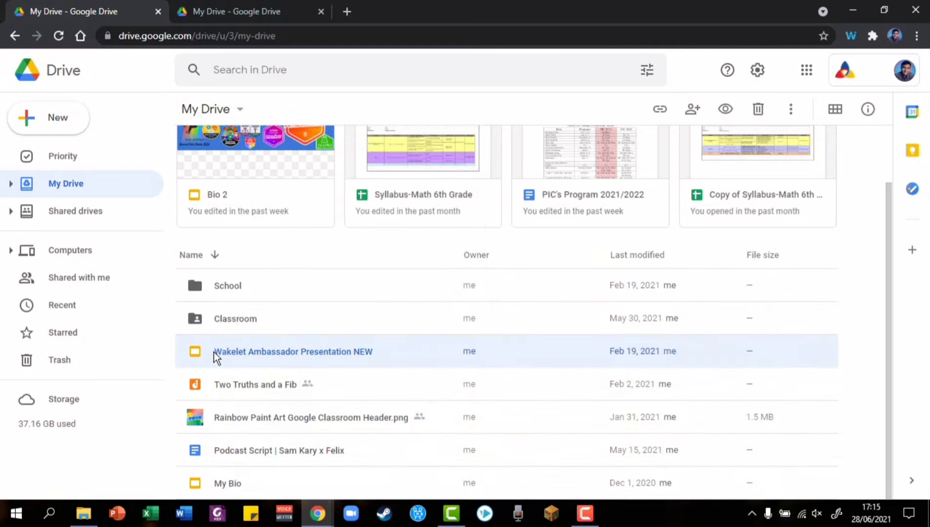
left_click(859, 353)
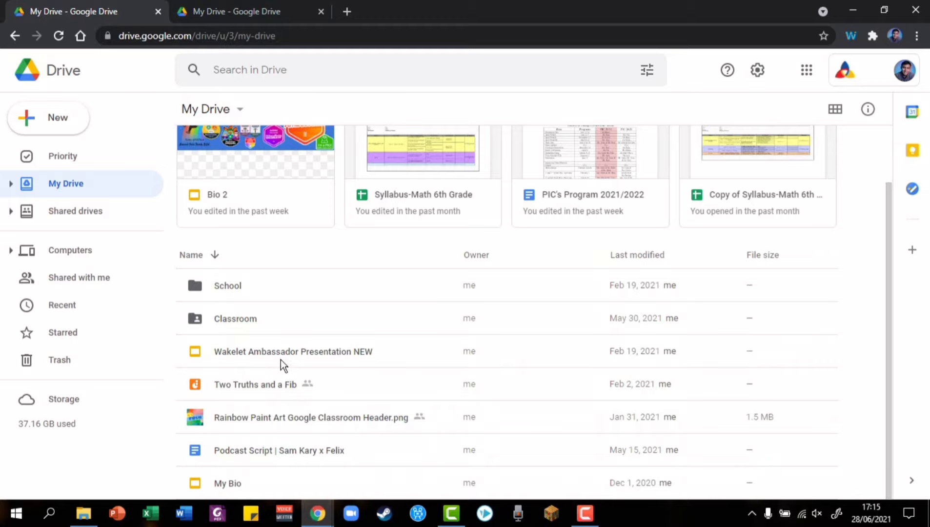
Move the five files from Wakelet Ambassador Presentation NEW through My Bio into the School folder
left_click(264, 356)
left_click(236, 386, "shift")
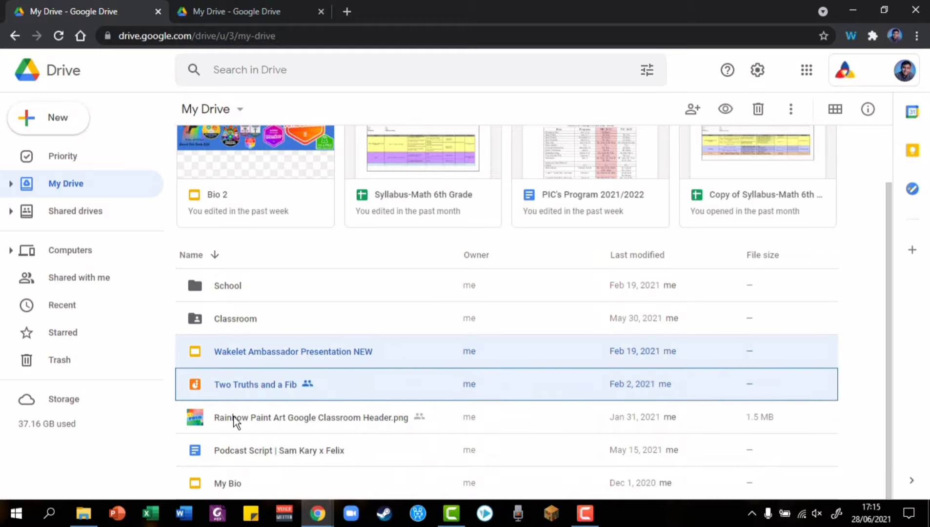
left_click(235, 421, "shift")
left_click(236, 452, "shift")
left_click(236, 482, "shift")
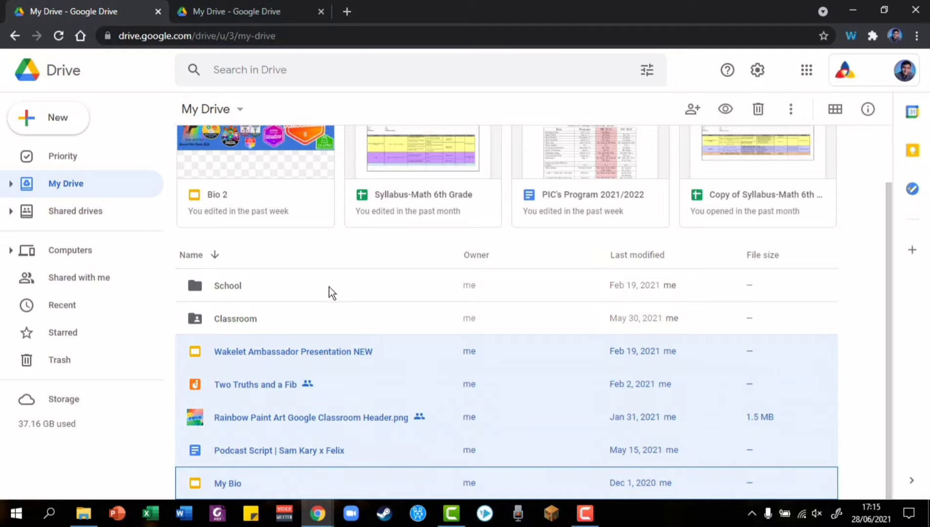
left_click_drag(210, 355, 231, 286)
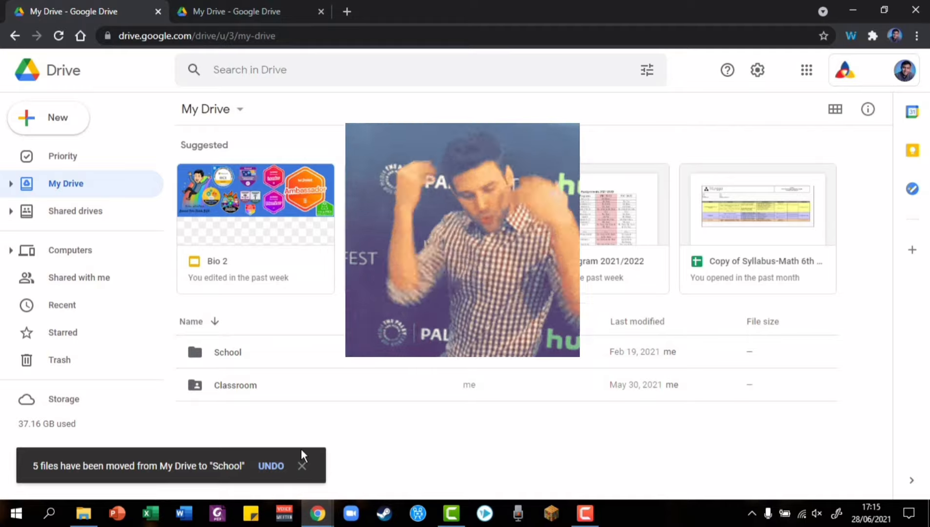
left_click(302, 467)
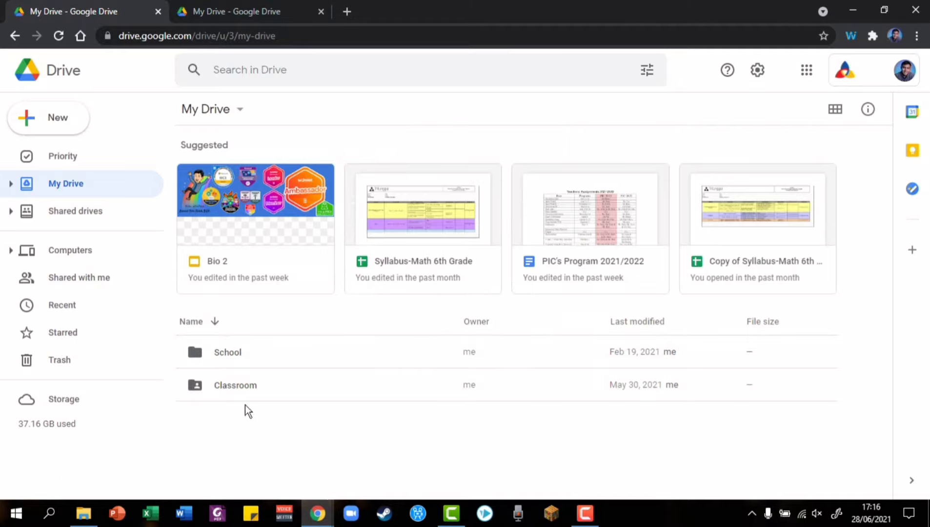
Share the School folder as Editor with the contact's Gmail address outside the organization, with notification enabled
left_click(240, 358)
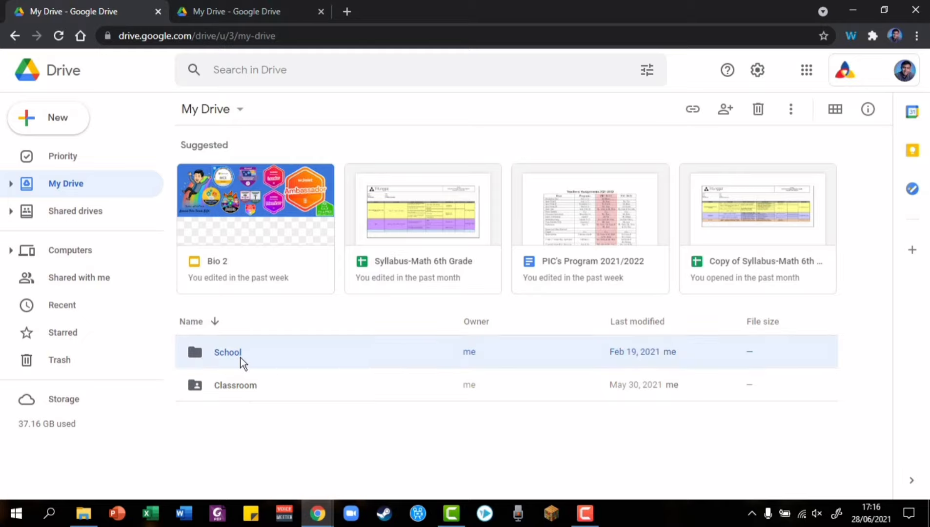
right_click(241, 357)
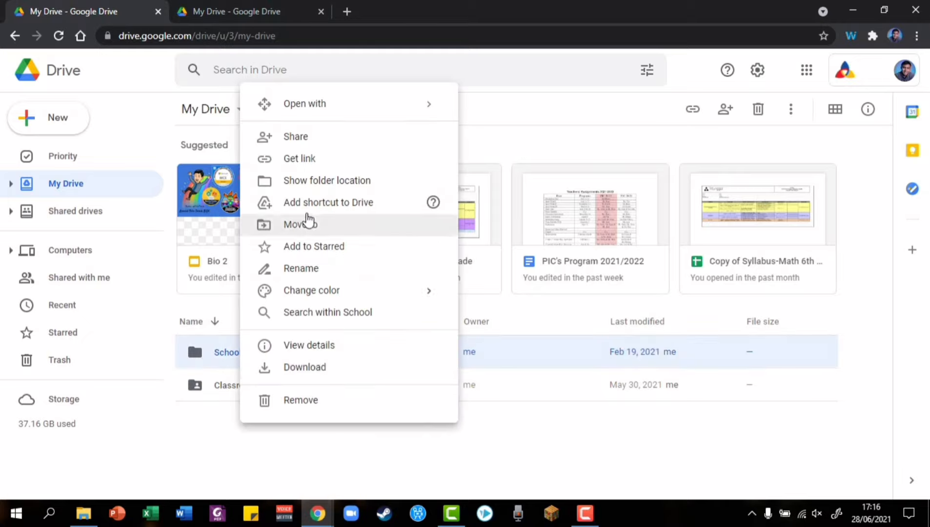
left_click(306, 146)
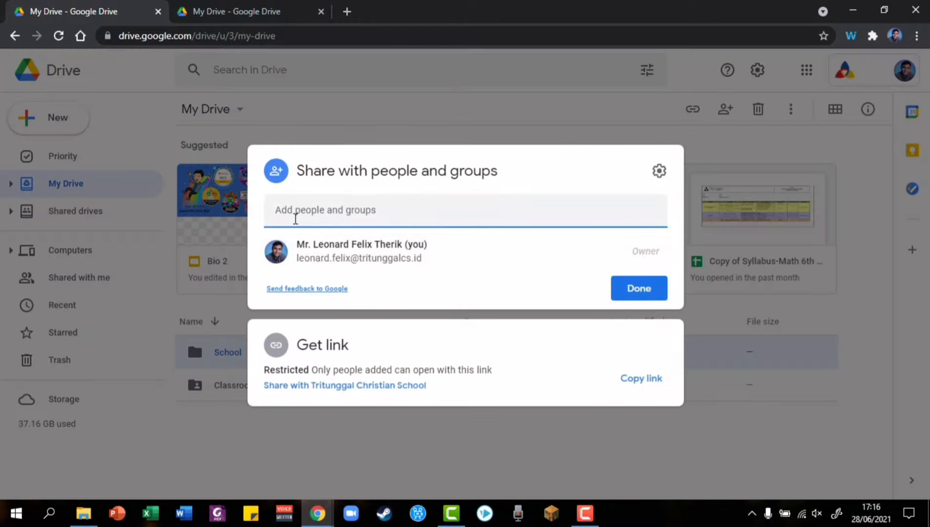
left_click(331, 207)
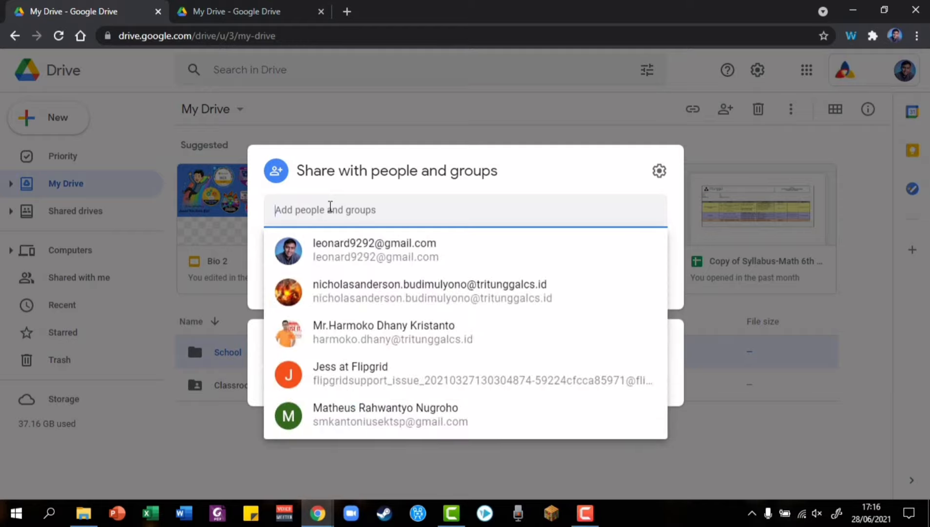
left_click(354, 251)
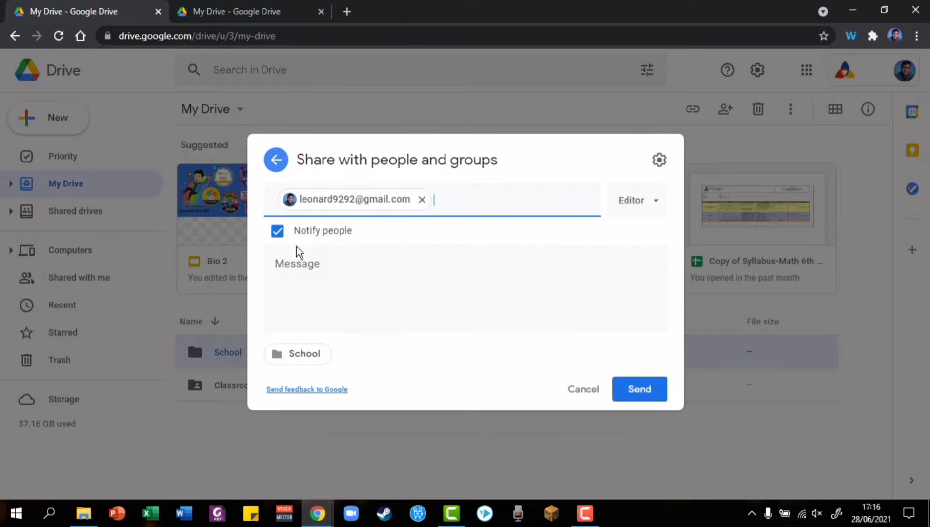
left_click(640, 395)
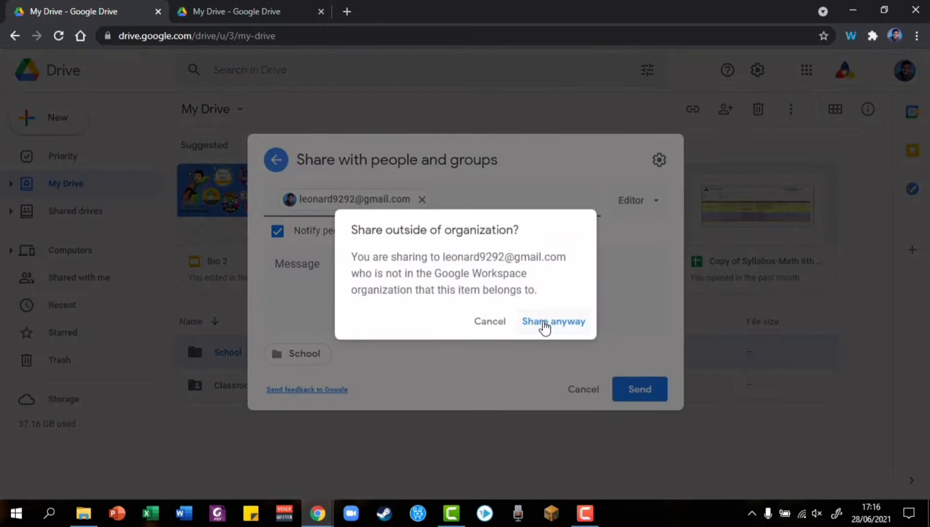
left_click(544, 323)
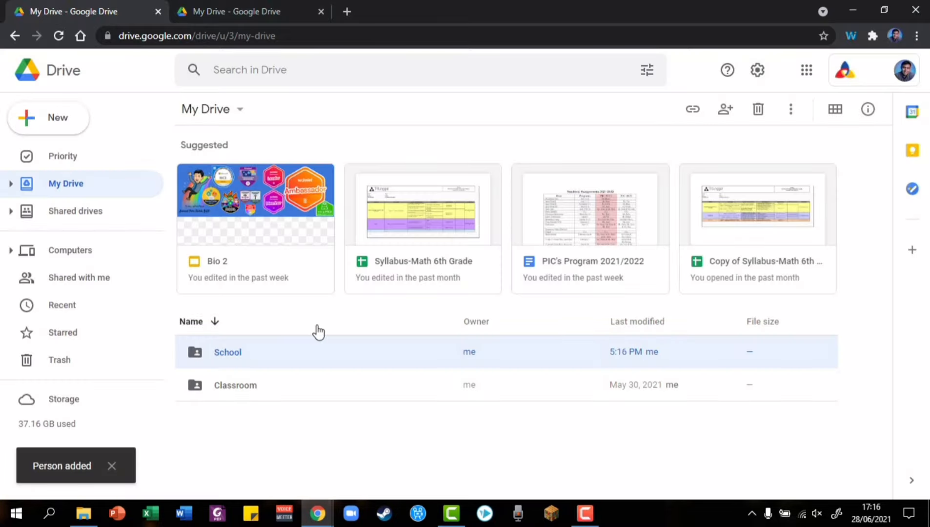
Check the Shared with me list in the other Drive account for the School folder, and return to the first account
left_click(253, 5)
left_click(79, 249)
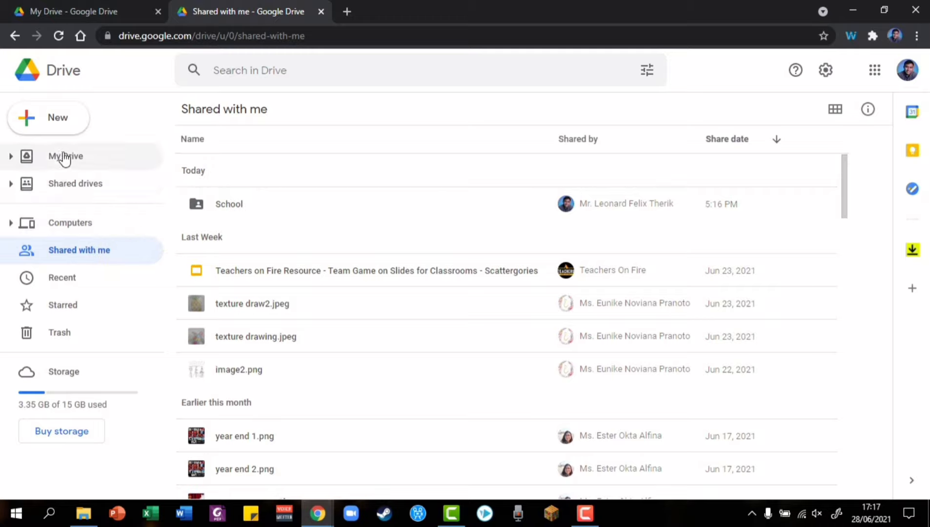
left_click(91, 4)
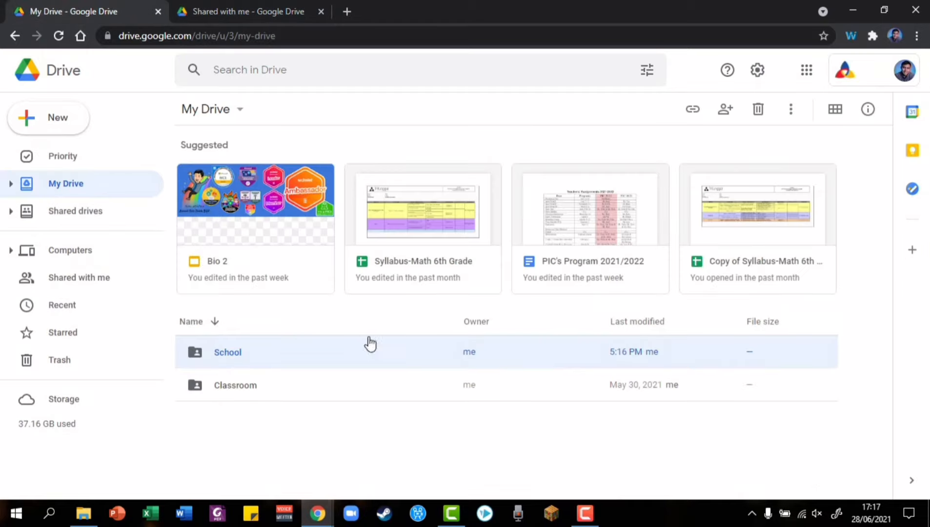
Review the access roles available for the Gmail contact in the School folder's sharing settings, and close them without changes
right_click(232, 354)
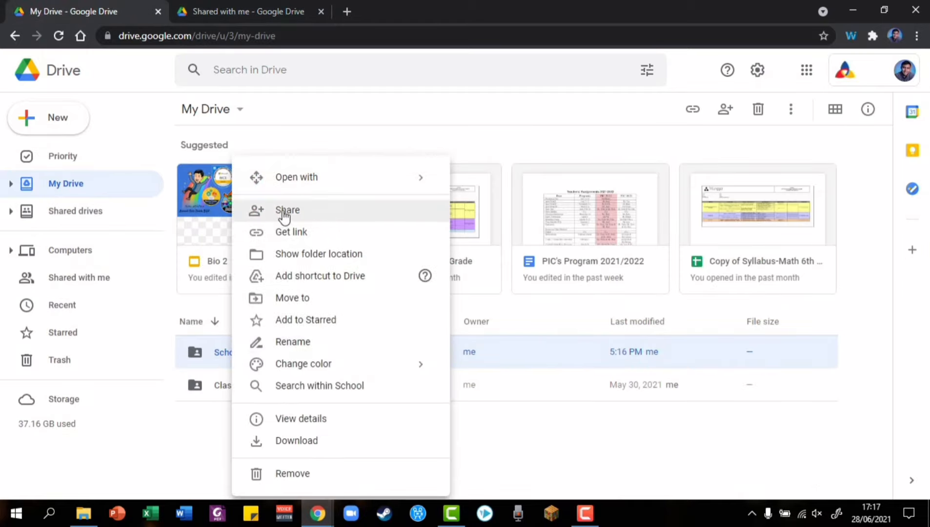
left_click(290, 213)
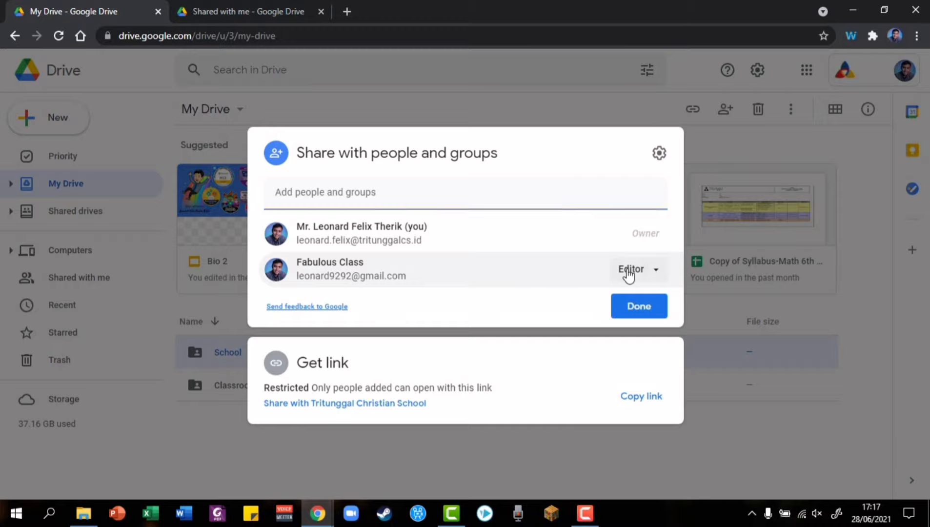
left_click(630, 275)
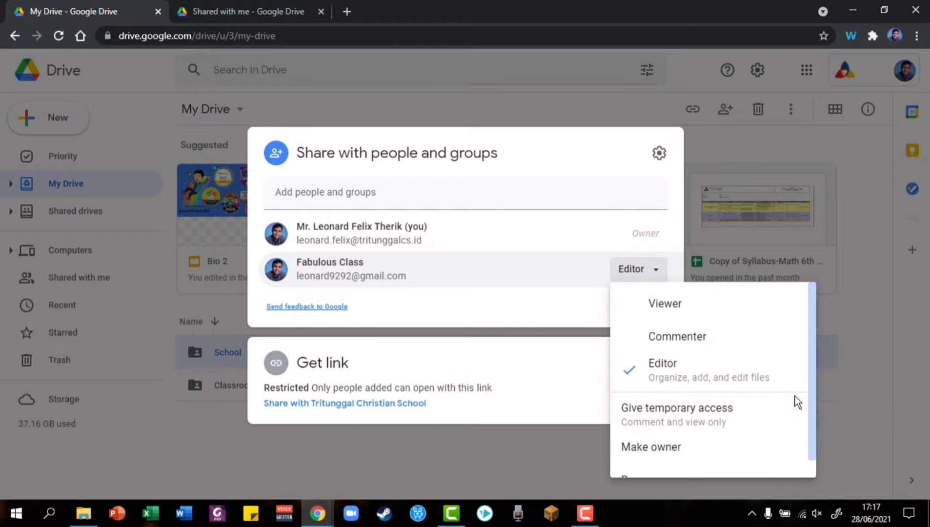
left_click(817, 440)
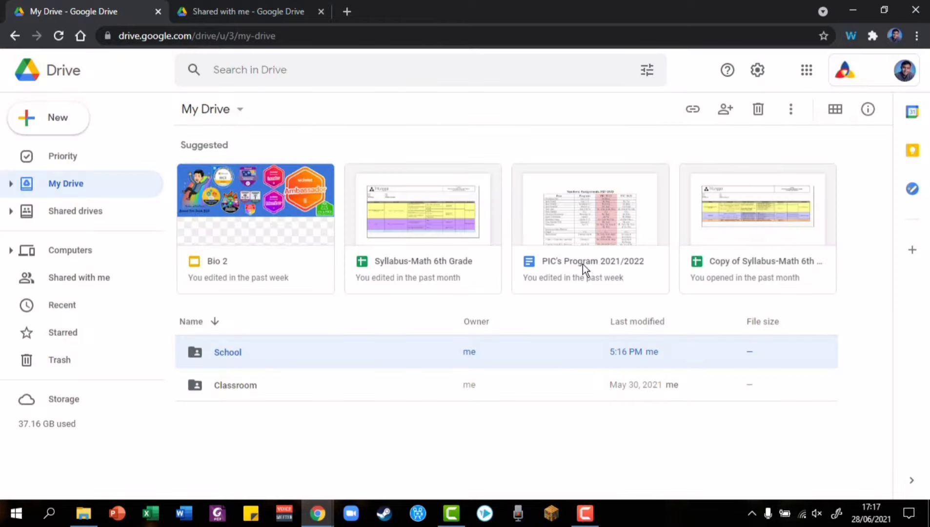
Try to make the Gmail contact the owner of the School folder
right_click(240, 349)
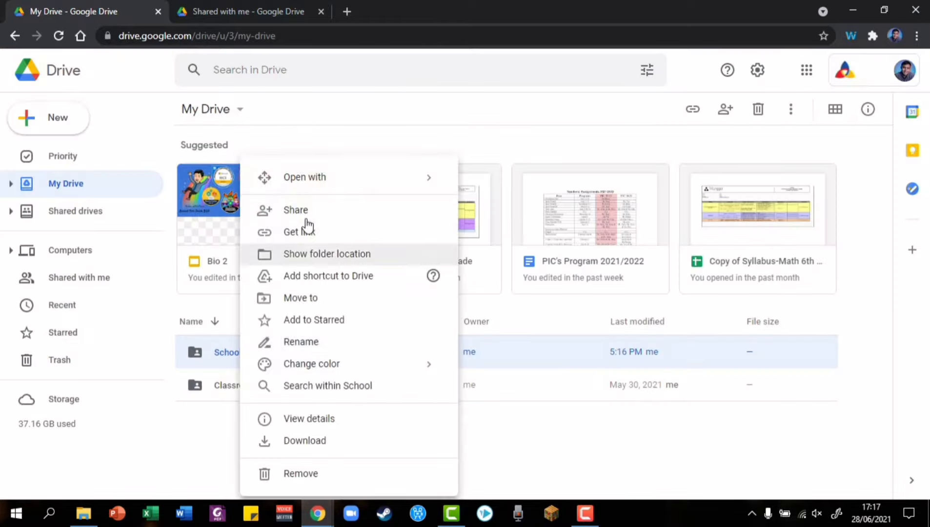
left_click(320, 207)
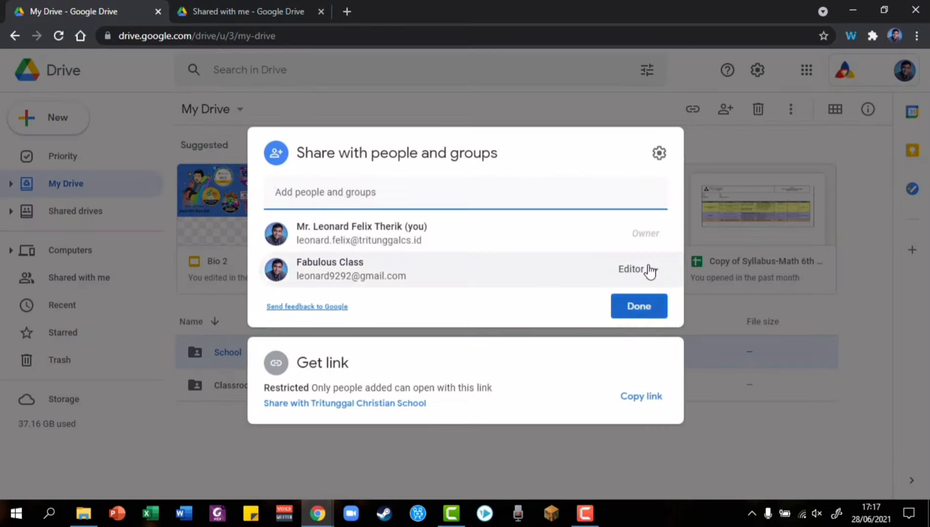
left_click(649, 270)
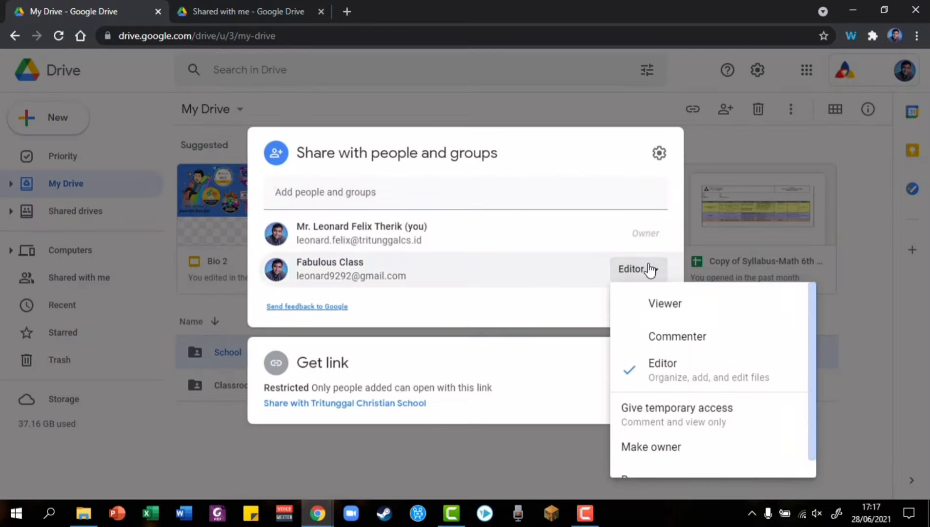
left_click(640, 454)
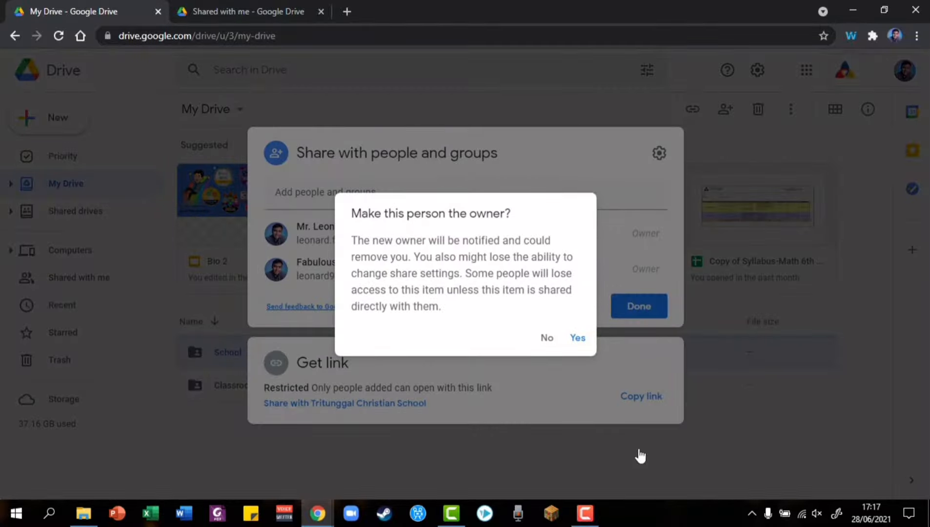
left_click(578, 338)
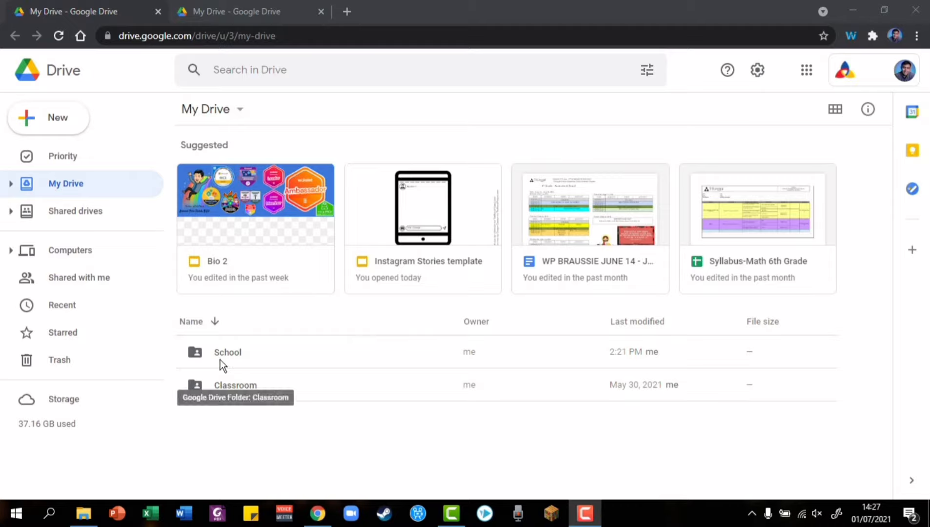
In the other account's Drive, open the Flipgrid folder inside the School folder shared with it
left_click(220, 1)
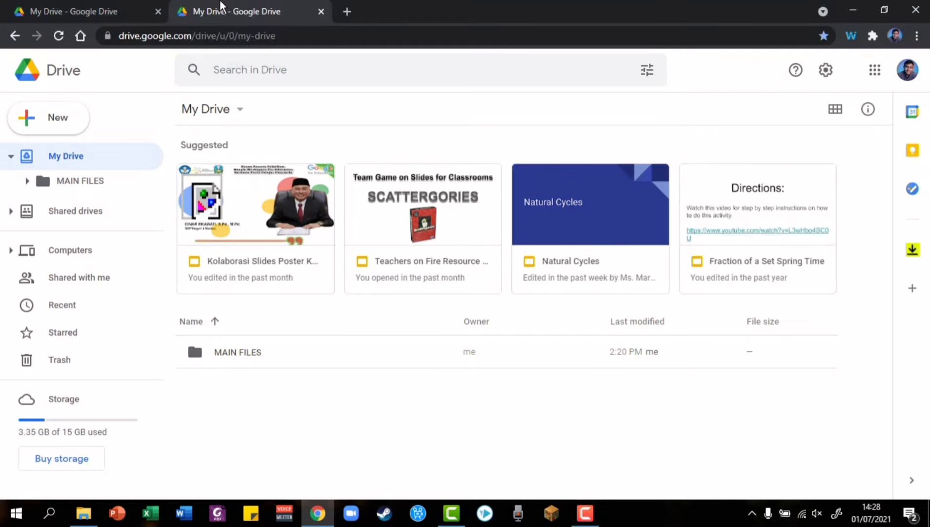
left_click(62, 277)
left_click(229, 199)
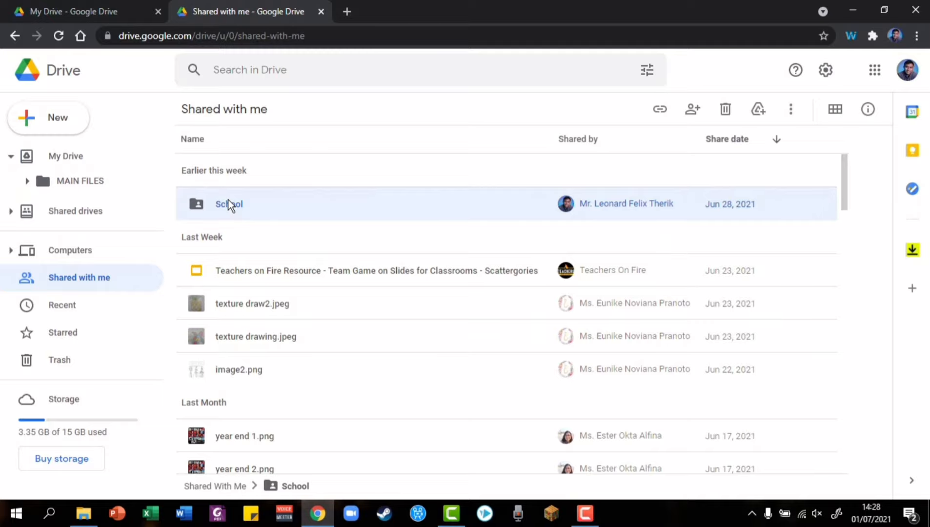
double_click(229, 200)
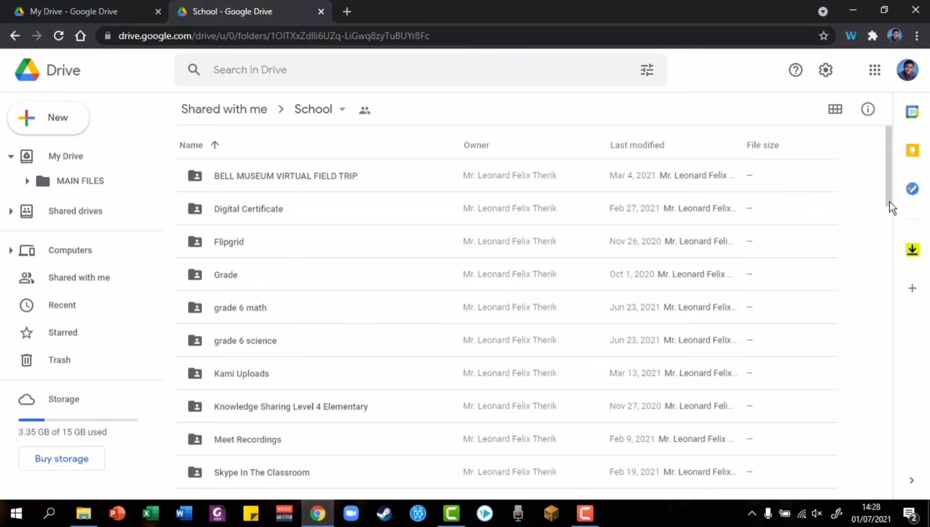
scroll(889, 191, "down", 6)
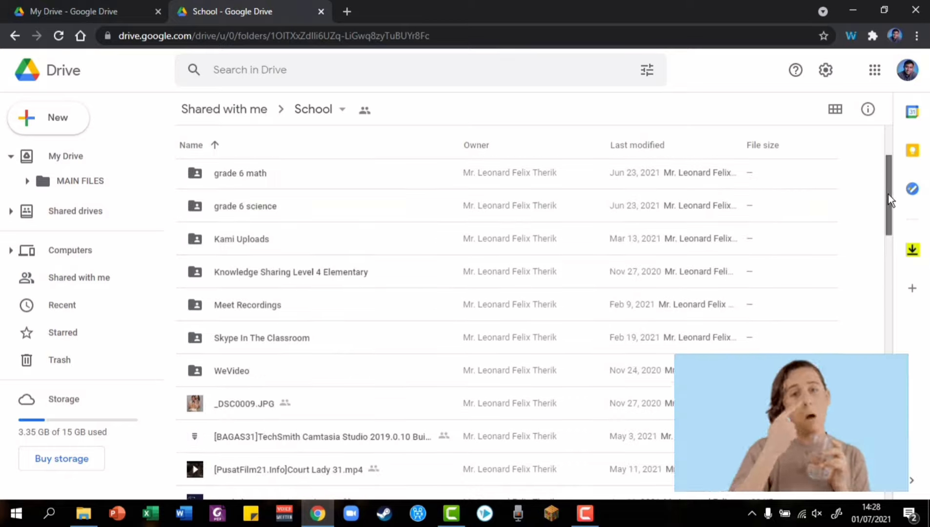
left_click_drag(887, 187, 887, 136)
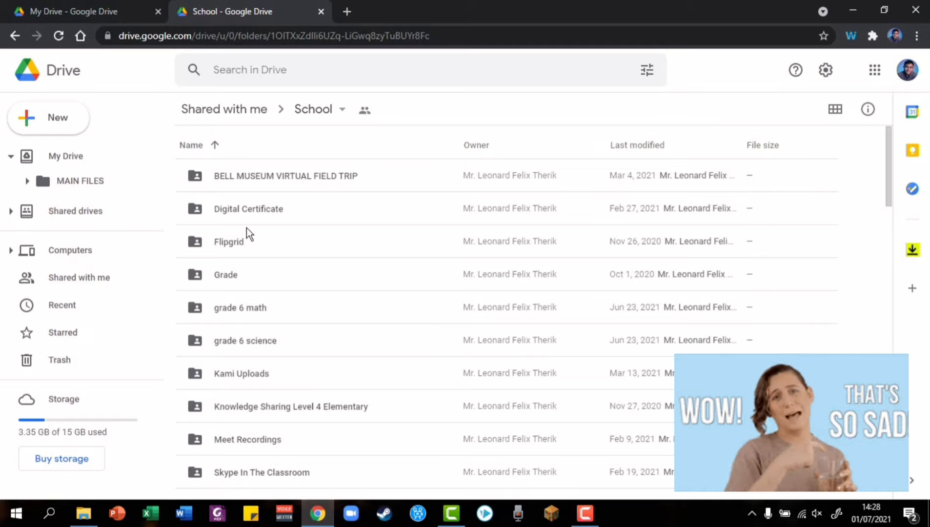
left_click(231, 242)
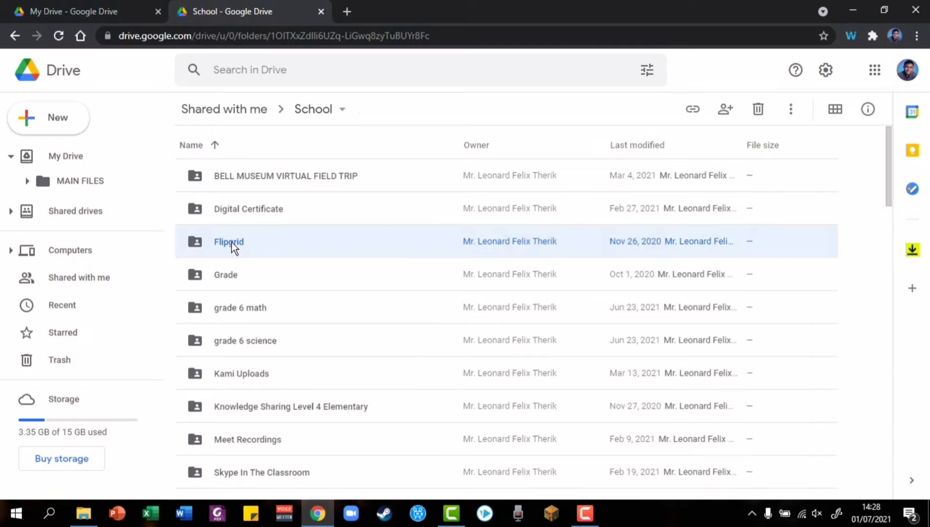
double_click(231, 242)
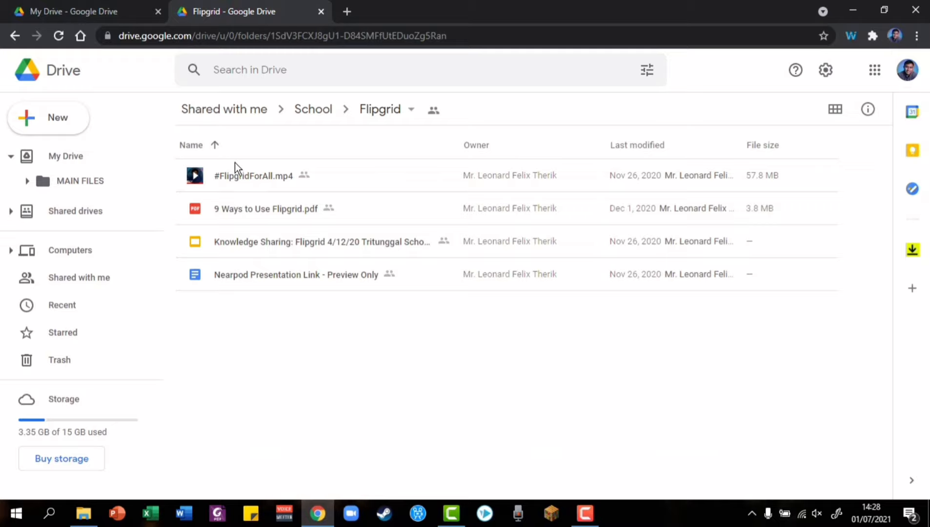
Make copies of all the files in the Flipgrid folder and clear the selection
key("ctrl+a")
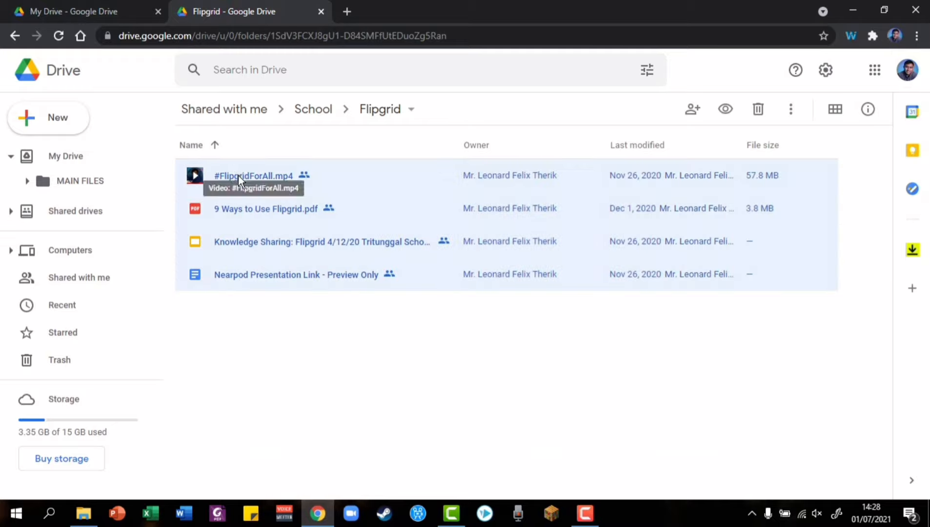
right_click(238, 175)
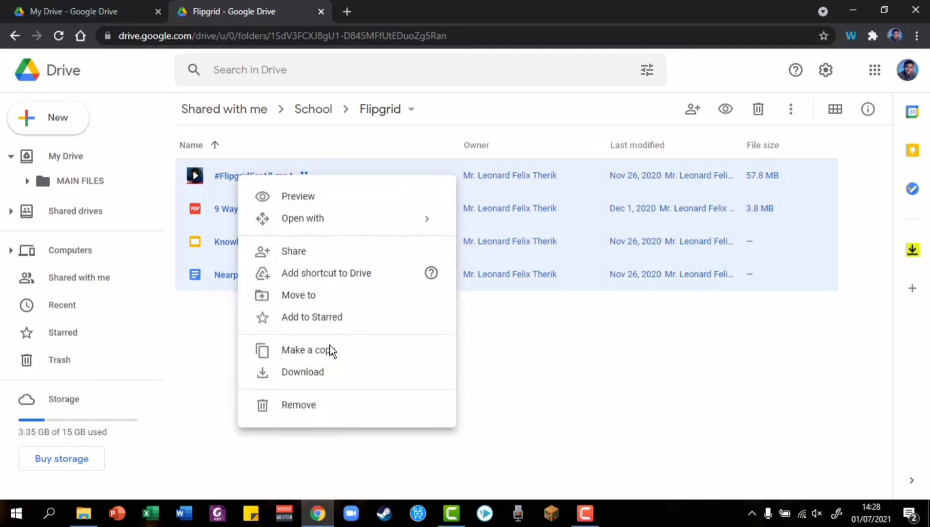
left_click(317, 356)
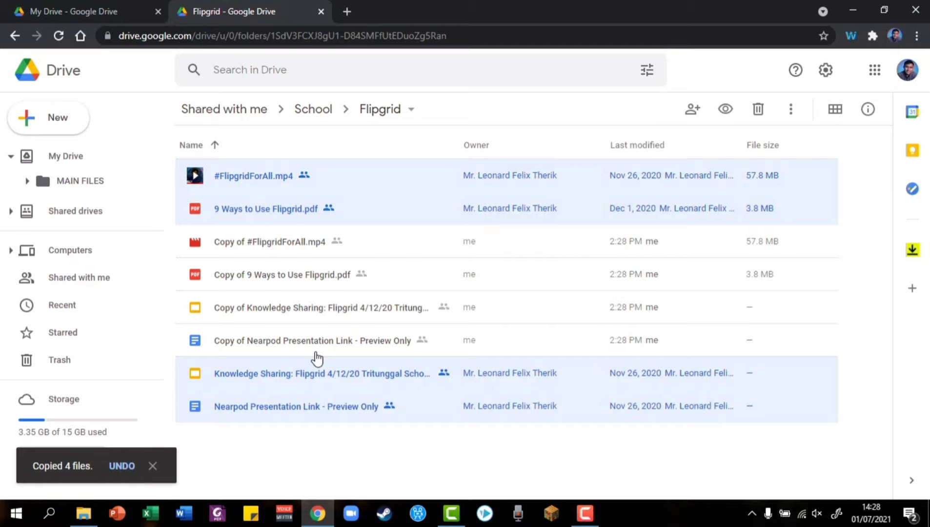
left_click(348, 462)
Move the four copied files, from Copy of #FlipgridForAll.mp4 through Copy of Nearpod Presentation Link - Preview Only, into My Drive, accepting the access change
left_click(258, 248)
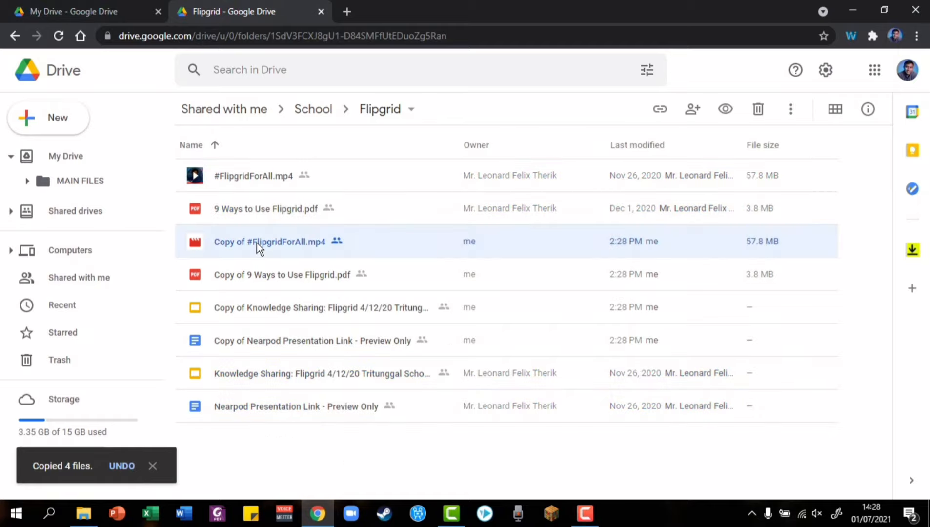
key("shift+Down")
key("shift+Down")
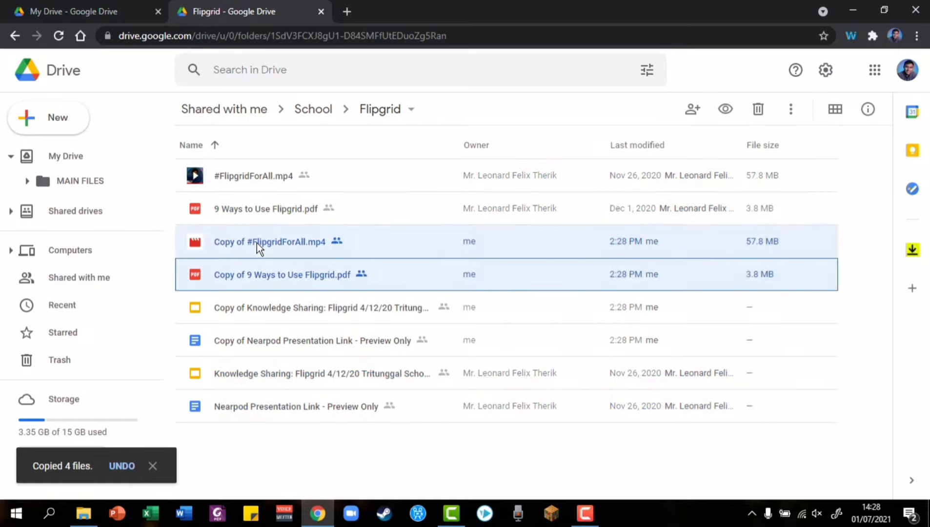
key("shift+Down")
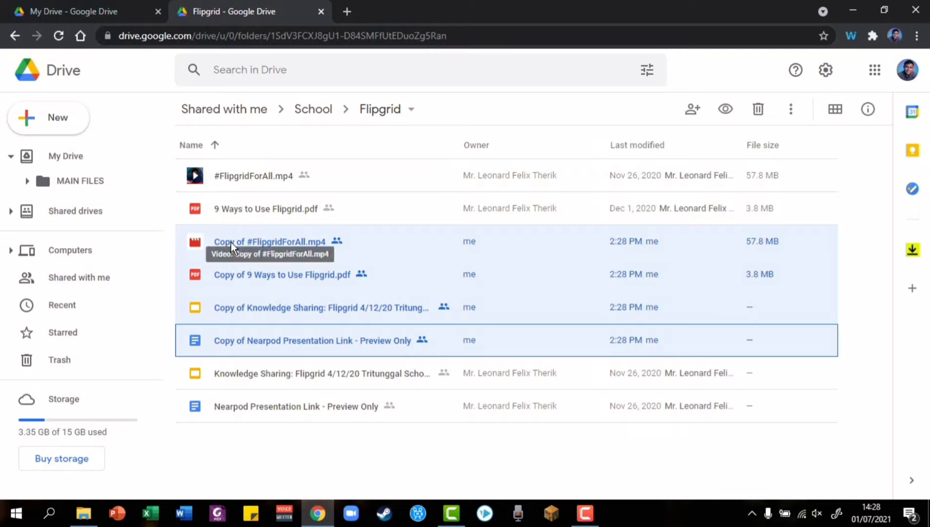
left_click_drag(232, 242, 76, 154)
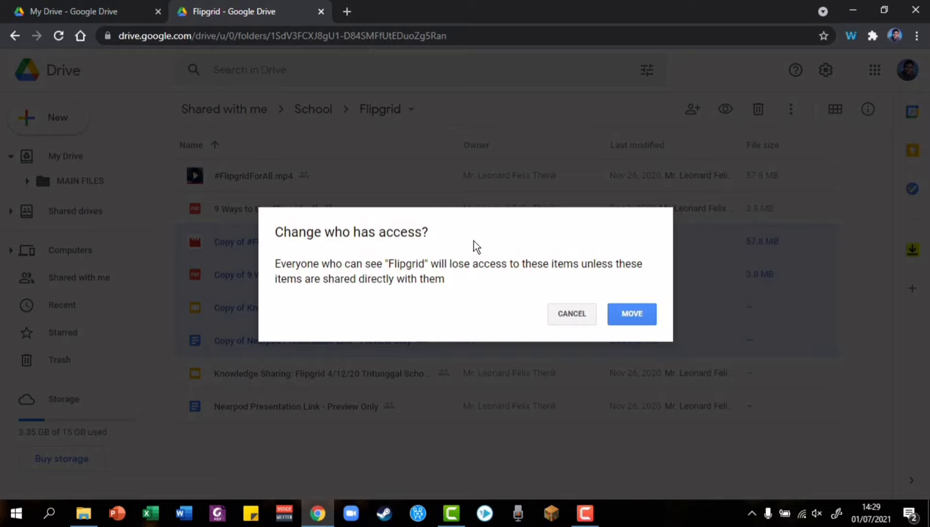
left_click(645, 315)
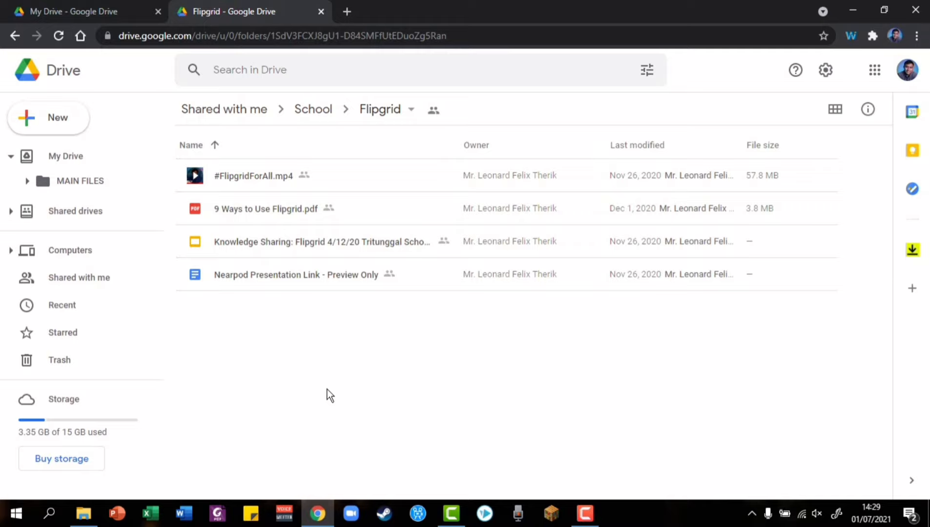
Check who owns Copy of Nearpod Presentation Link - Preview Only in My Drive through its sharing settings
left_click(62, 159)
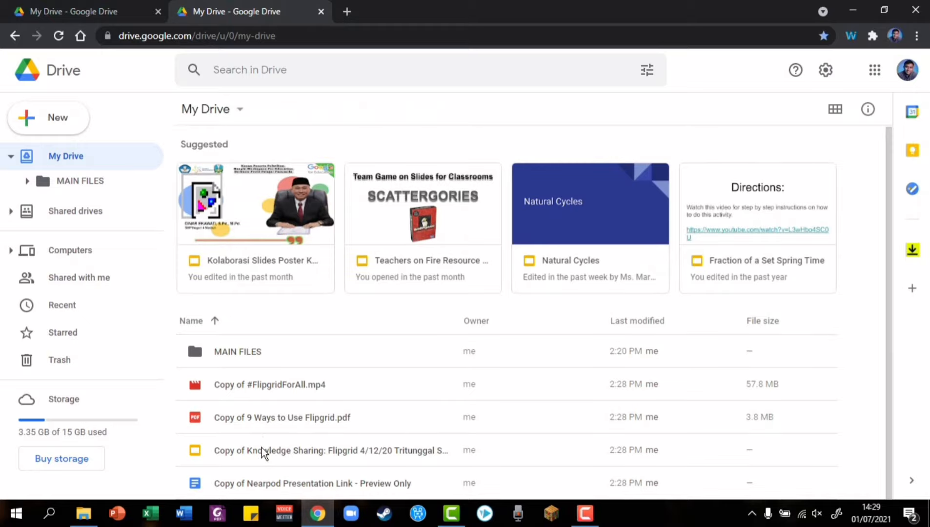
left_click(272, 483)
right_click(272, 483)
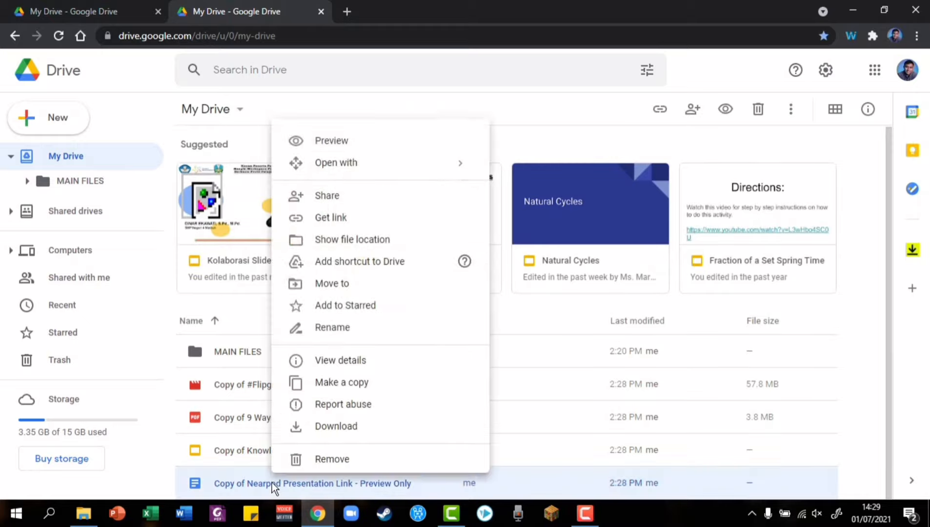
left_click(320, 196)
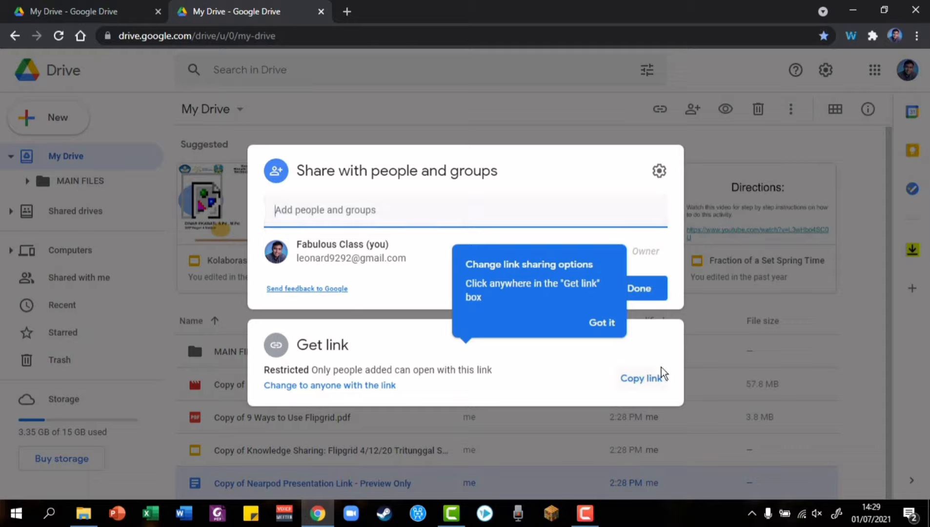
left_click(607, 326)
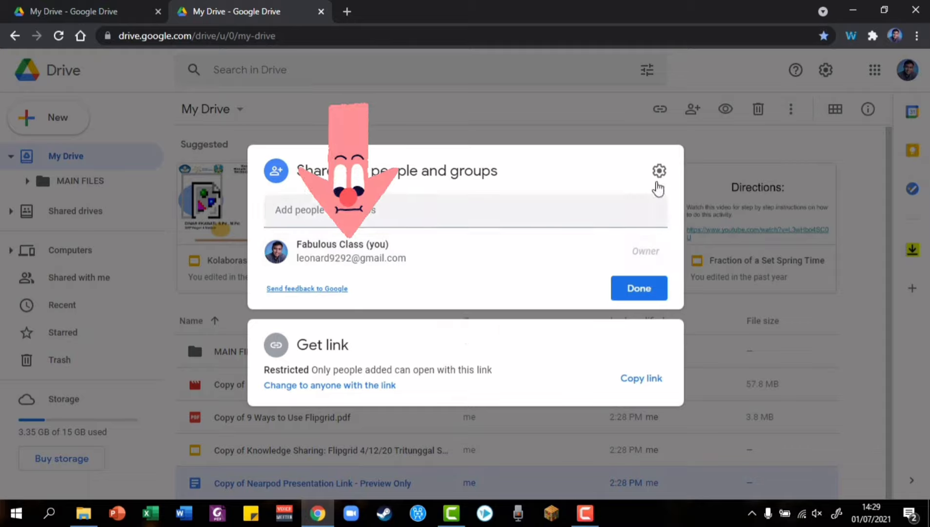
left_click(642, 287)
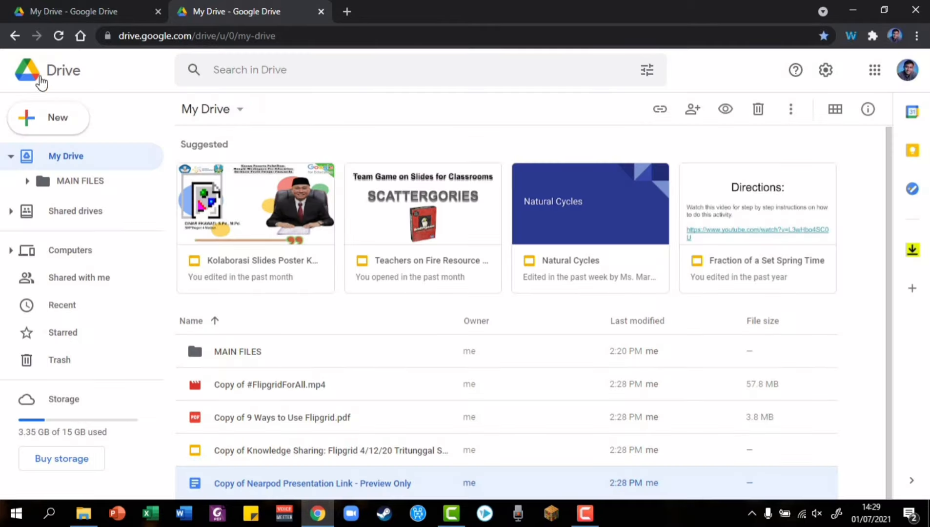
Check the owner and editors of the original Nearpod Presentation Link - Preview Only in the shared School > Flipgrid folder, and close its sharing settings
left_click(69, 280)
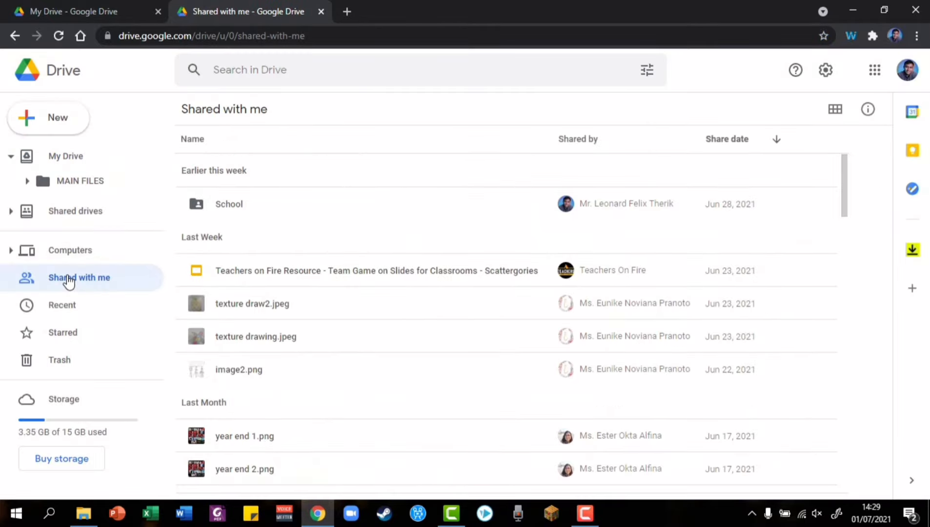
double_click(222, 202)
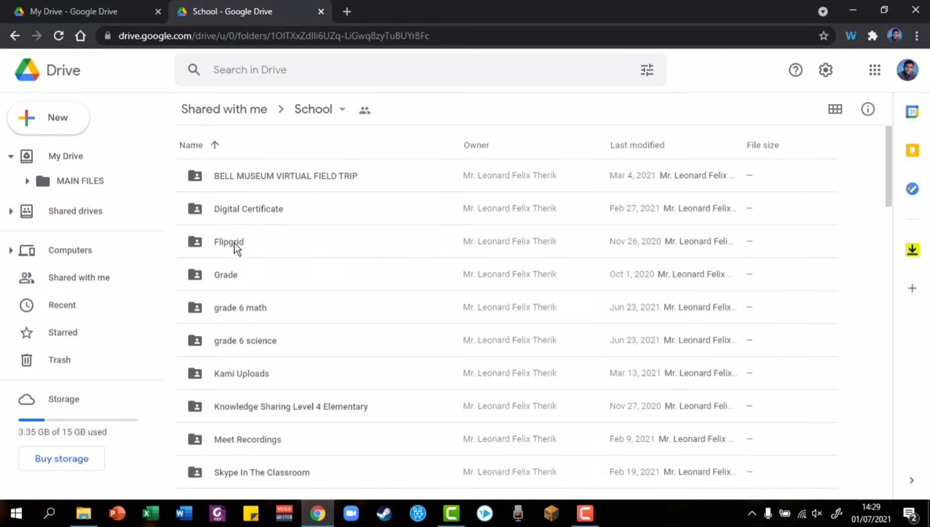
double_click(234, 243)
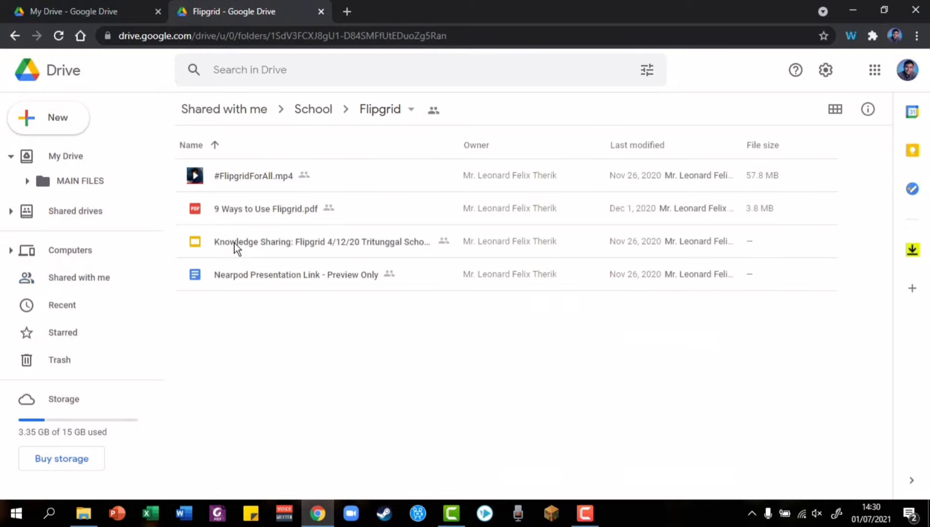
left_click(243, 275)
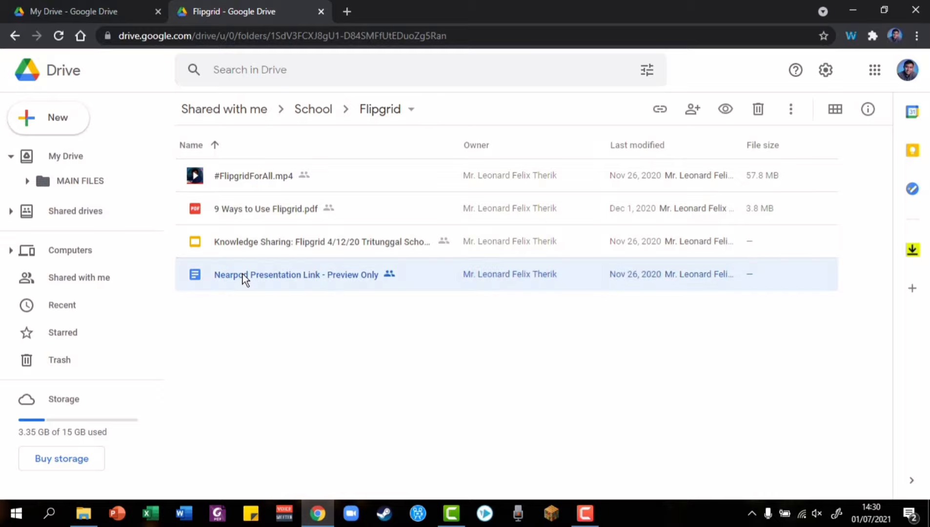
right_click(243, 275)
left_click(295, 214)
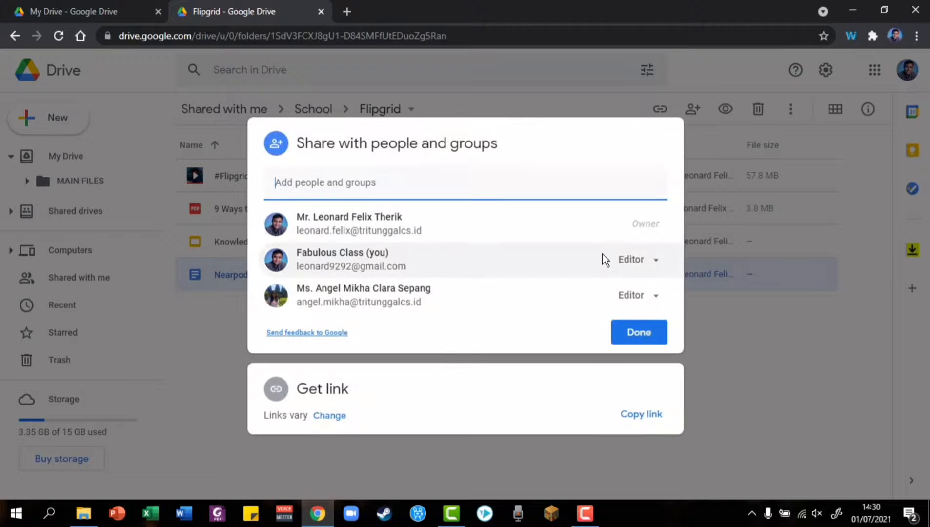
left_click(299, 233)
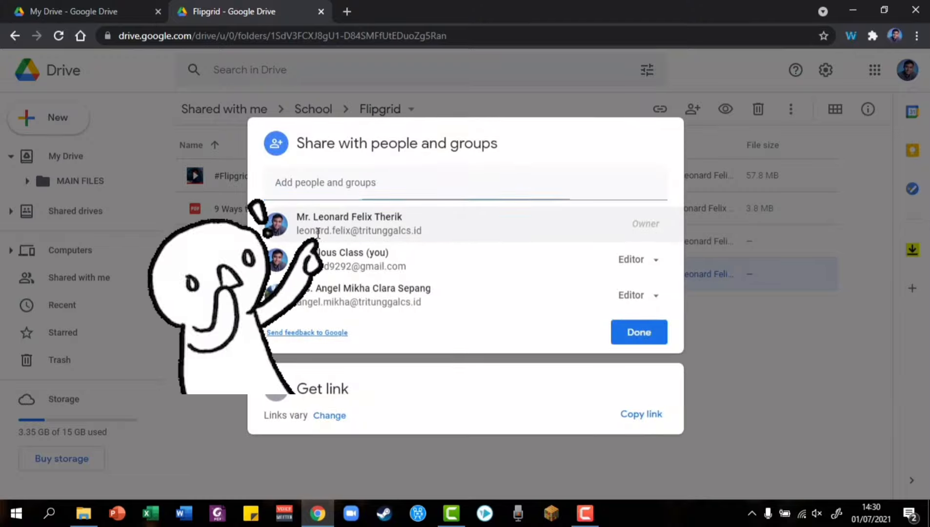
mouse_move(417, 232)
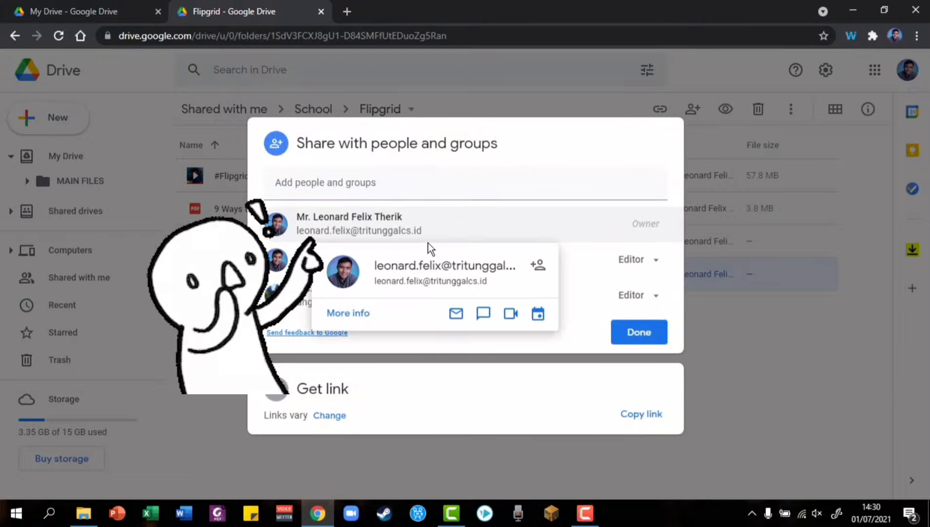
left_click(798, 315)
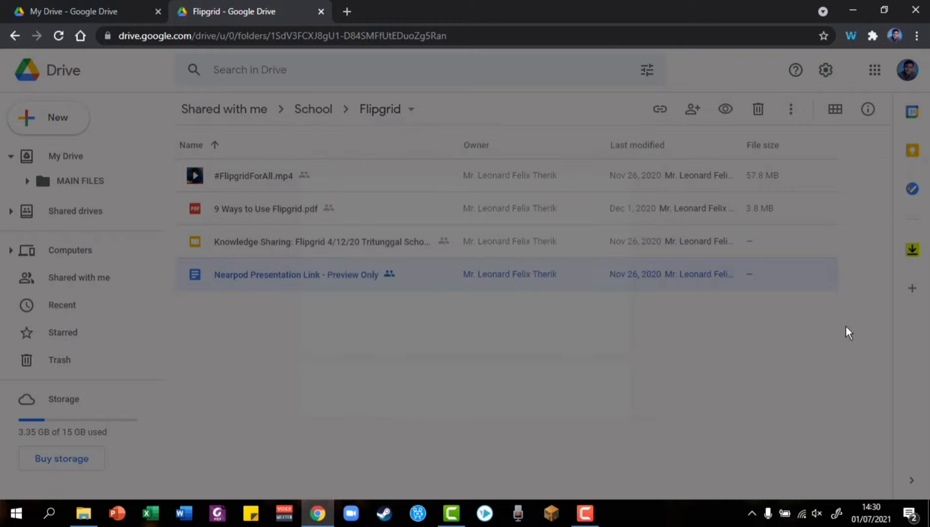